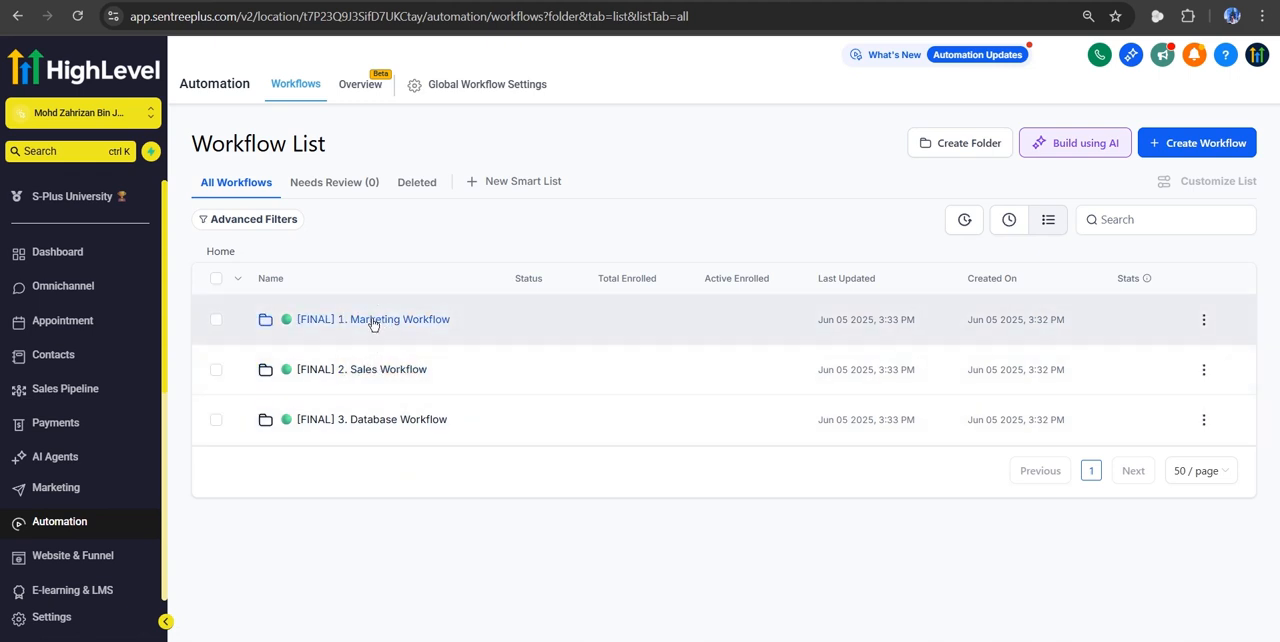
- Open "[FINAL] 1) FB Comments AI Workflow" from the "[FINAL] 1. Marketing Workflow" folder and open its Facebook comment trigger
left_click(373, 320)
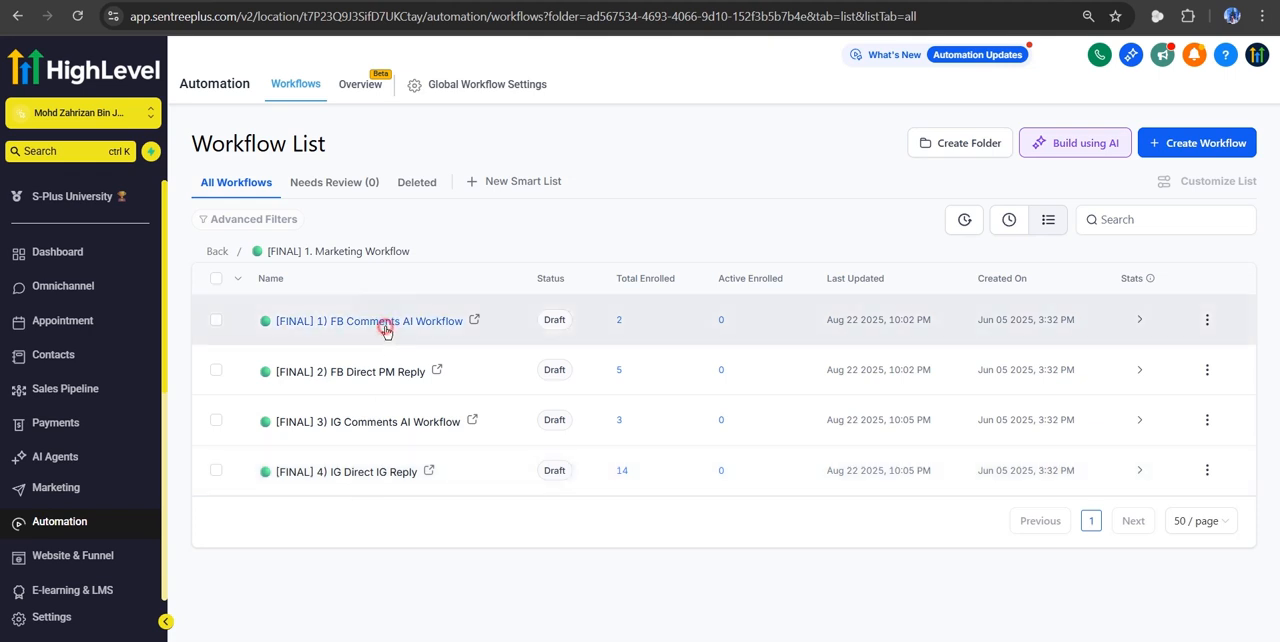
left_click(386, 331)
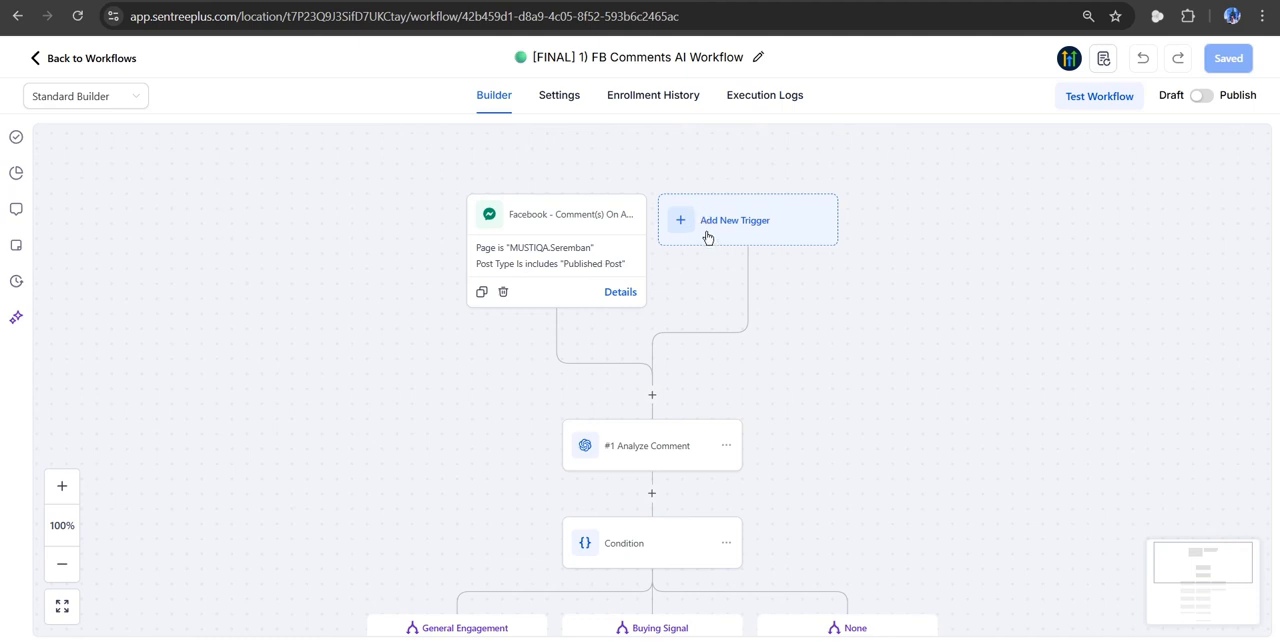
left_click(561, 242)
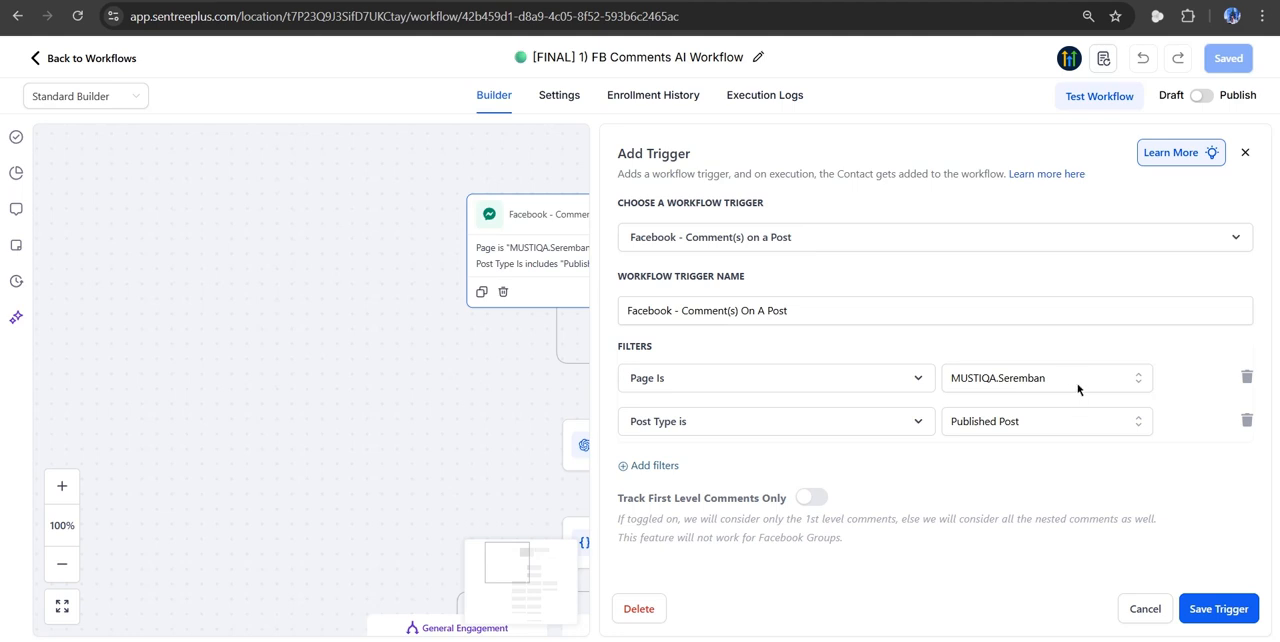
- Check the choices available for the trigger's page and post type filters
left_click(1033, 379)
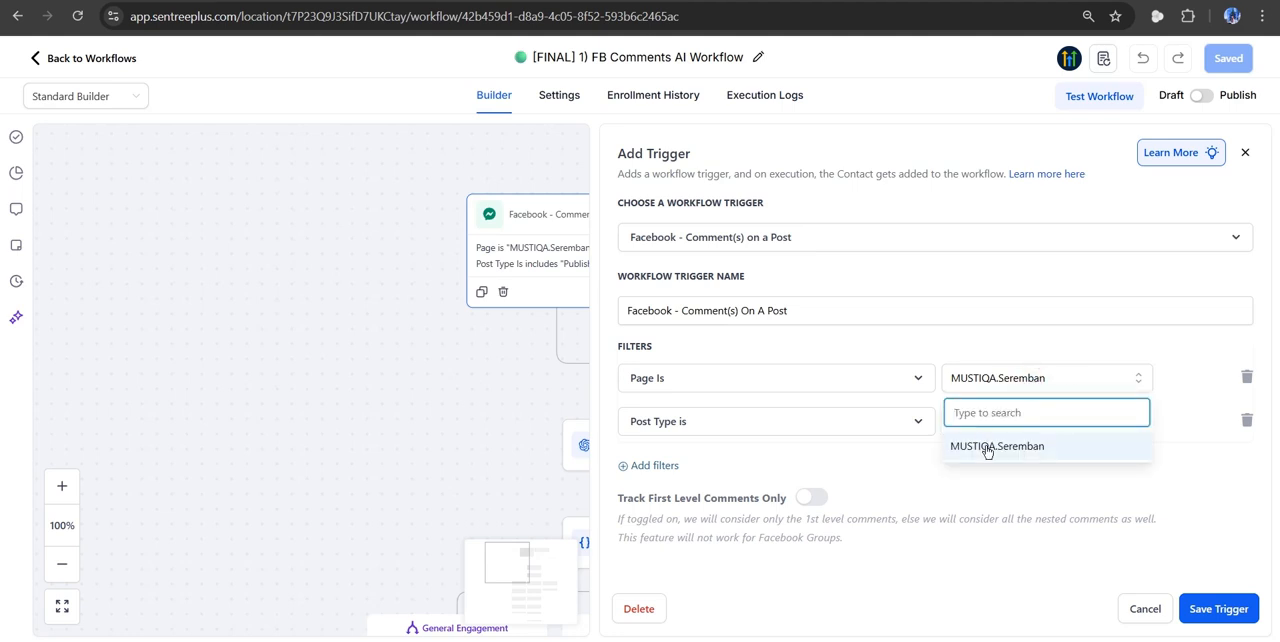
left_click(1016, 346)
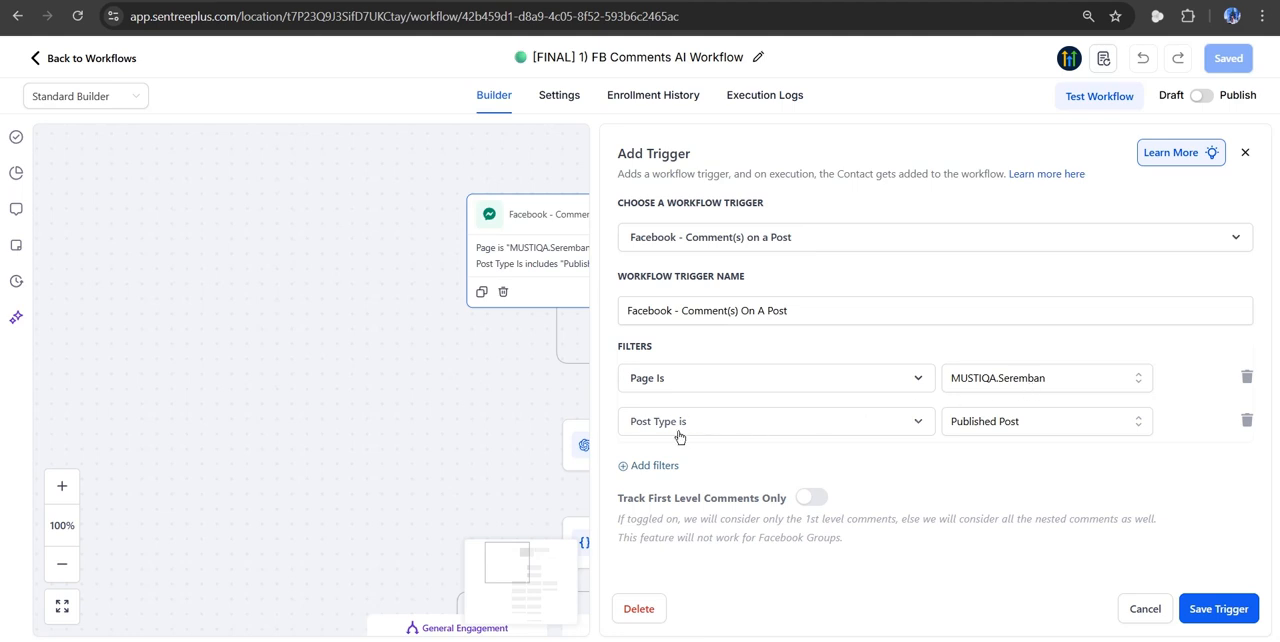
left_click(985, 426)
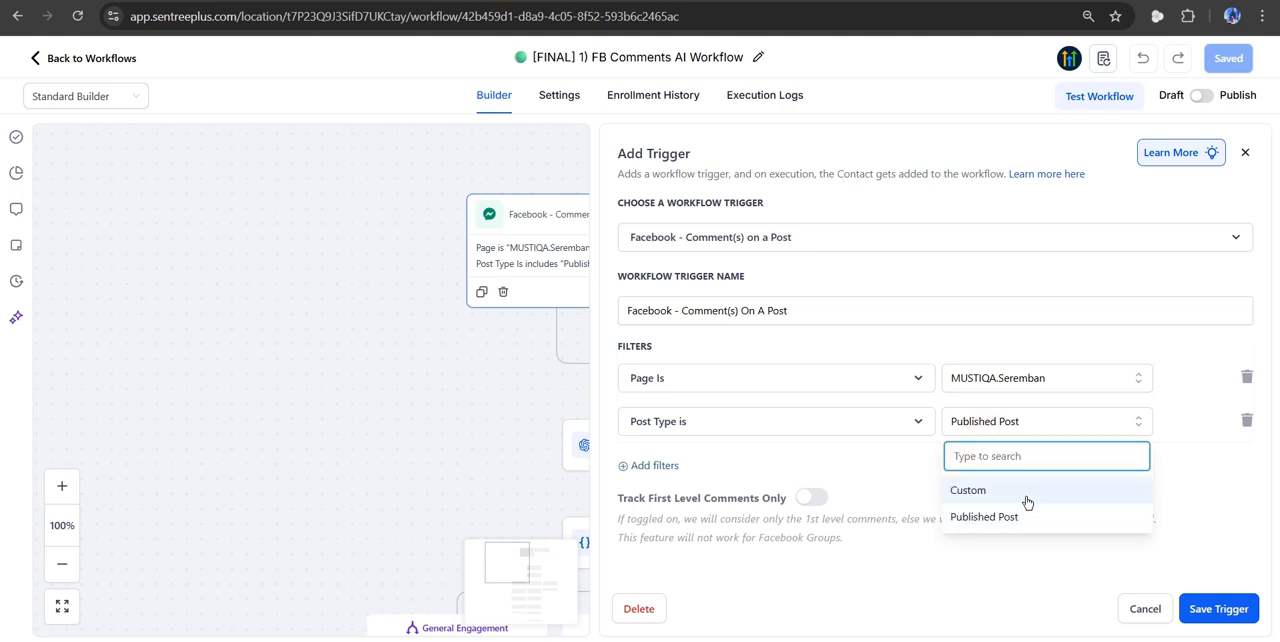
left_click(867, 474)
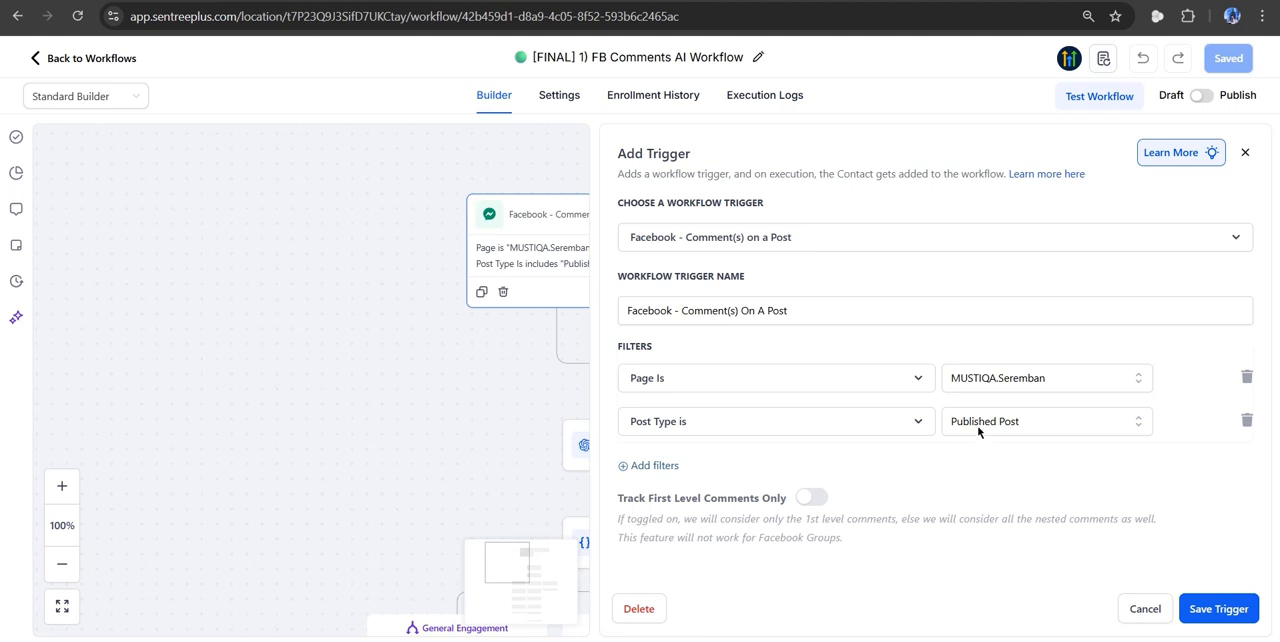
- Try a specific-post filter with the Published Post type, and discard the trigger changes
left_click(978, 428)
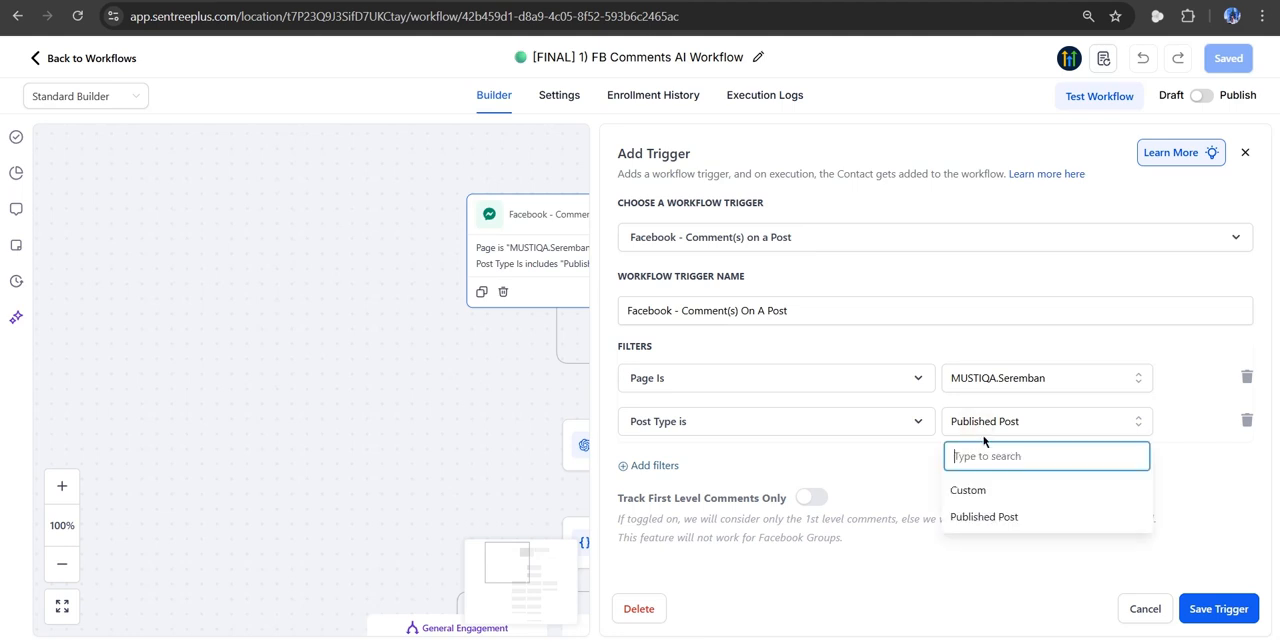
left_click(1002, 515)
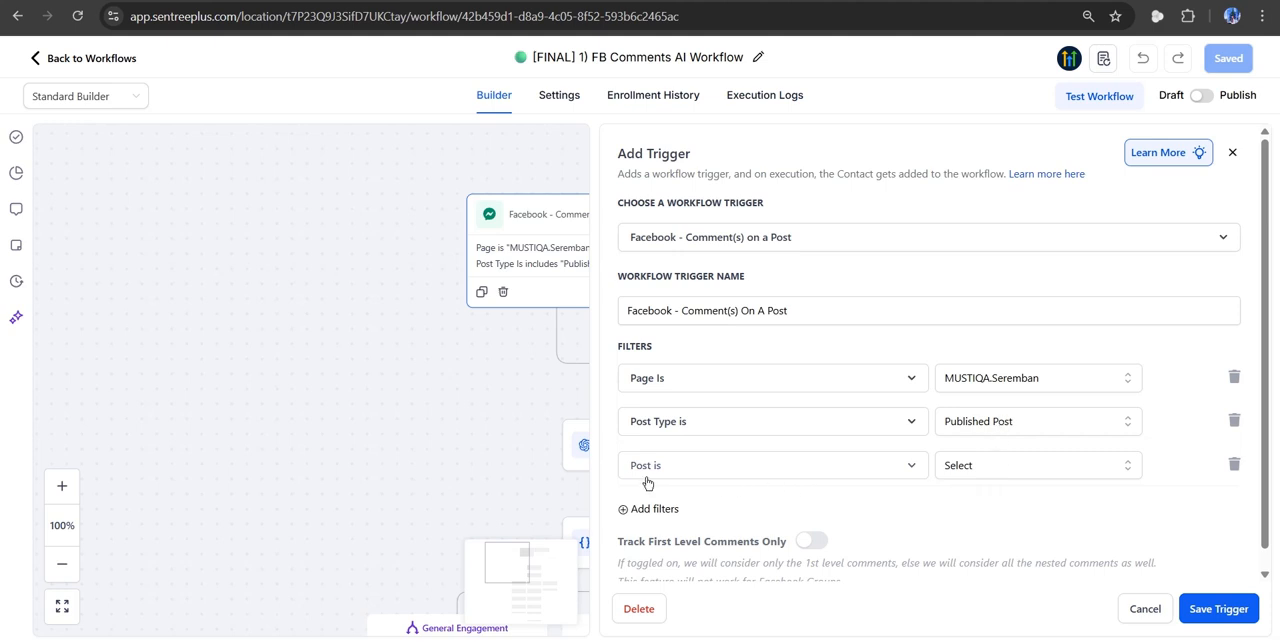
left_click(1046, 470)
scroll(1116, 492, "down", 2)
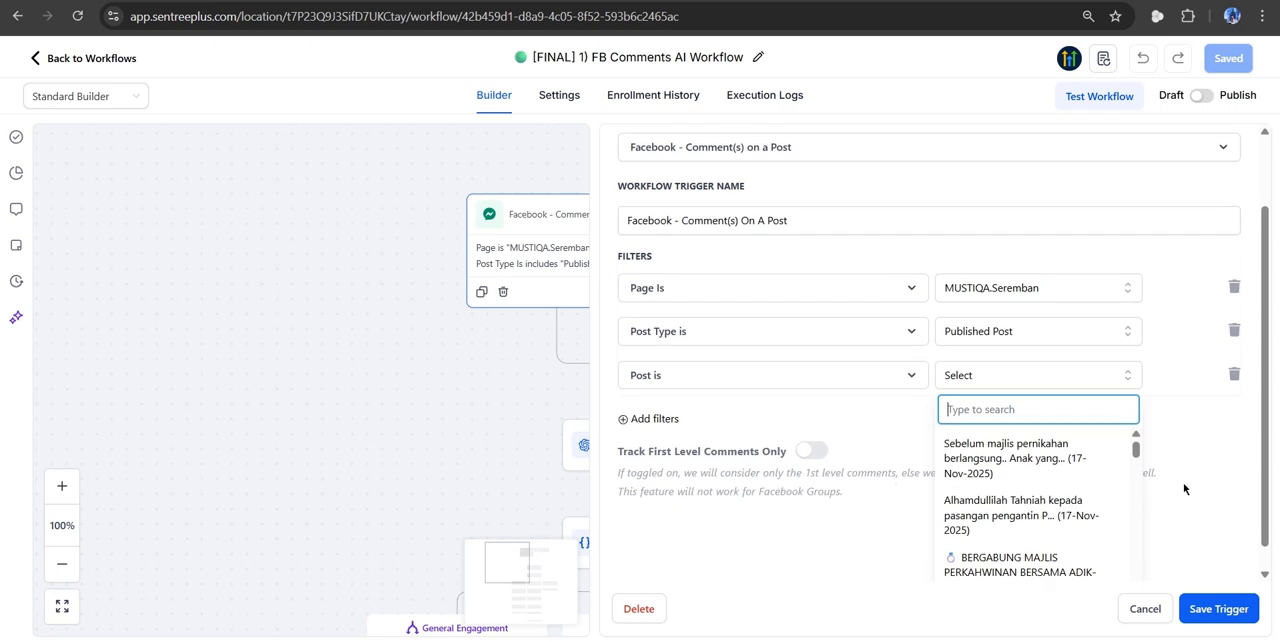
left_click(1169, 392)
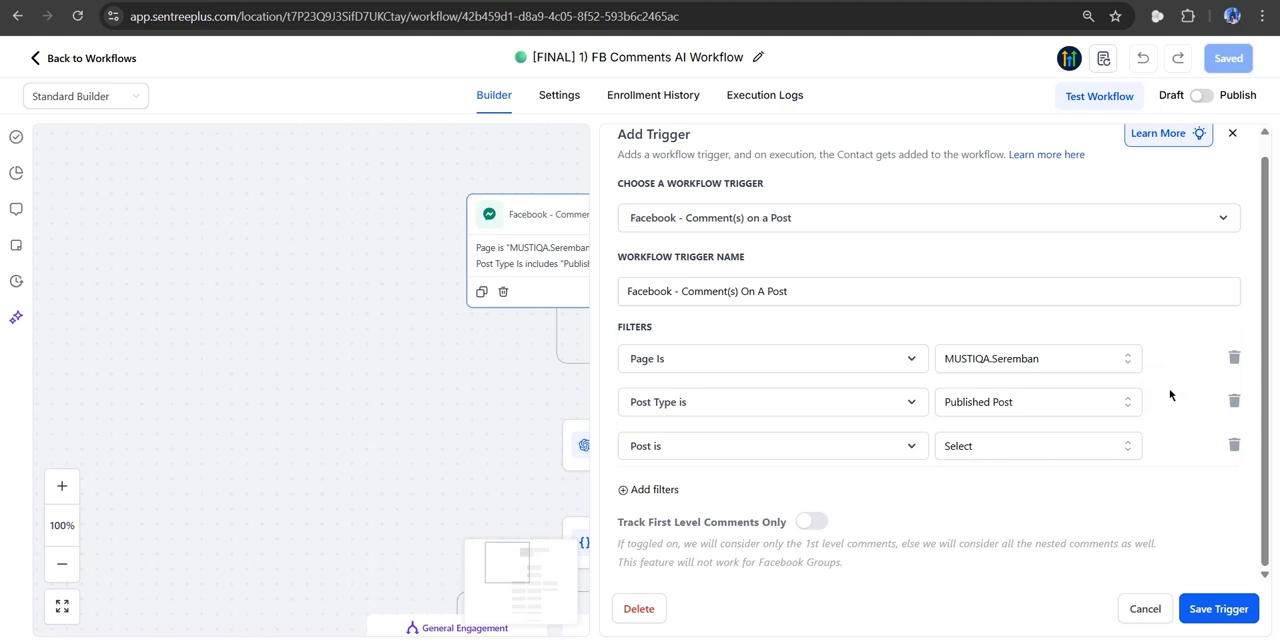
left_click(1232, 445)
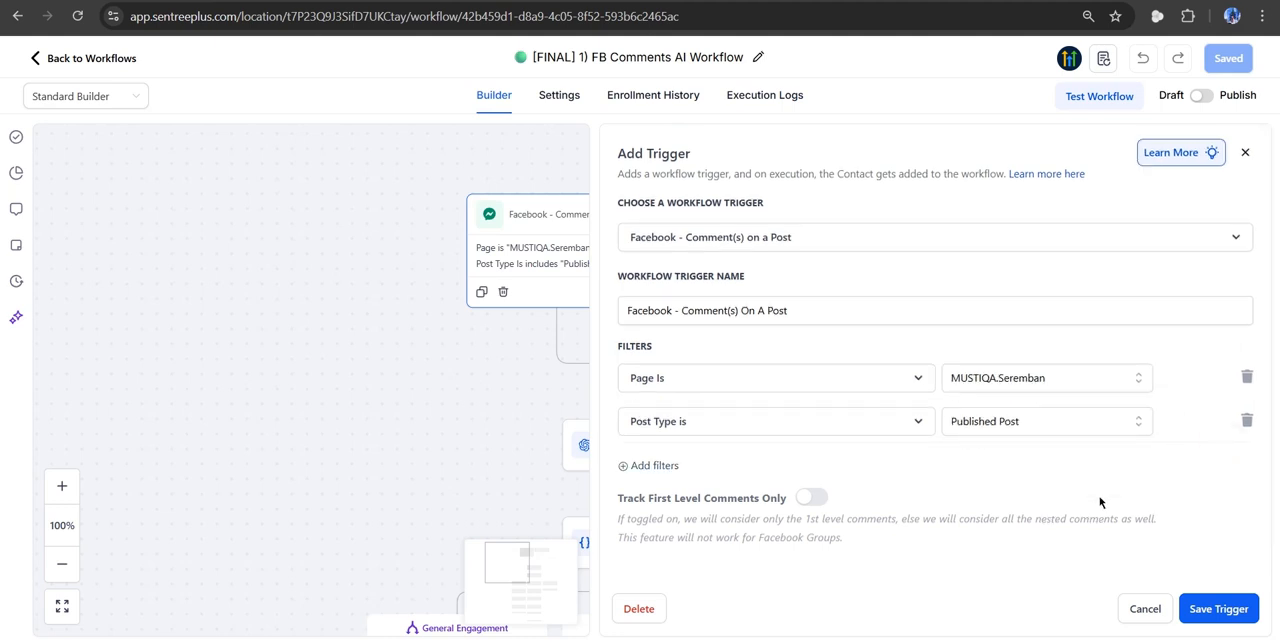
left_click(1154, 606)
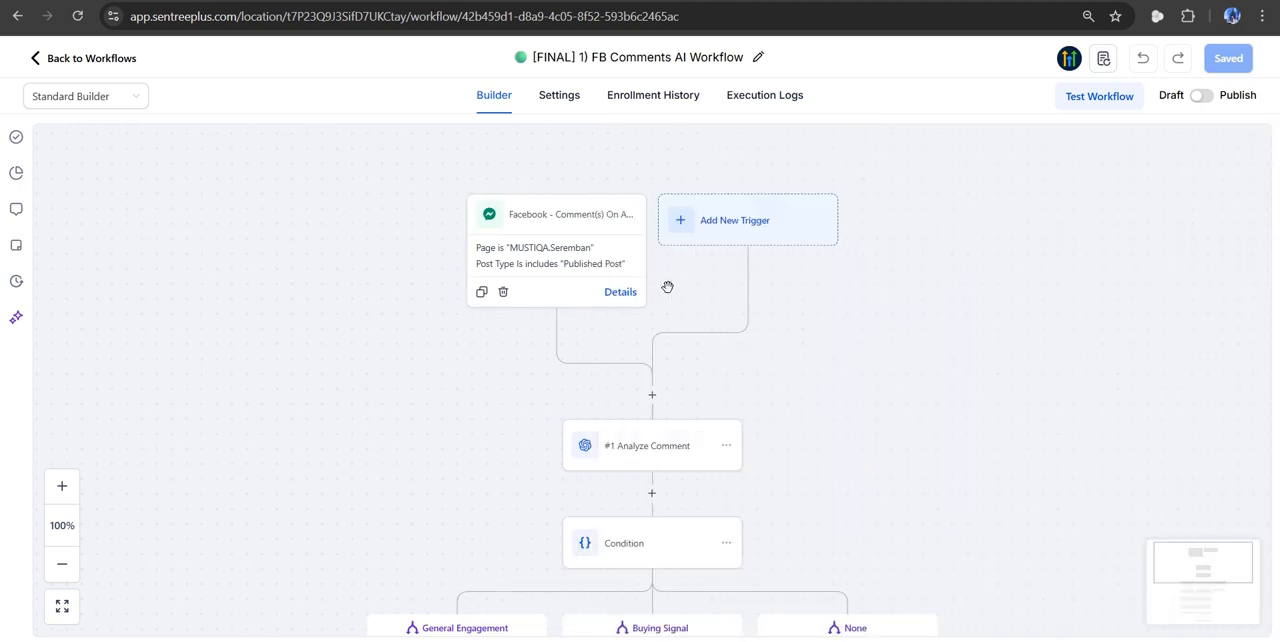
- Examine the model, action type and full categorization prompt of the Analyze Comment action, closing it without saving
scroll(667, 287, "down", 1)
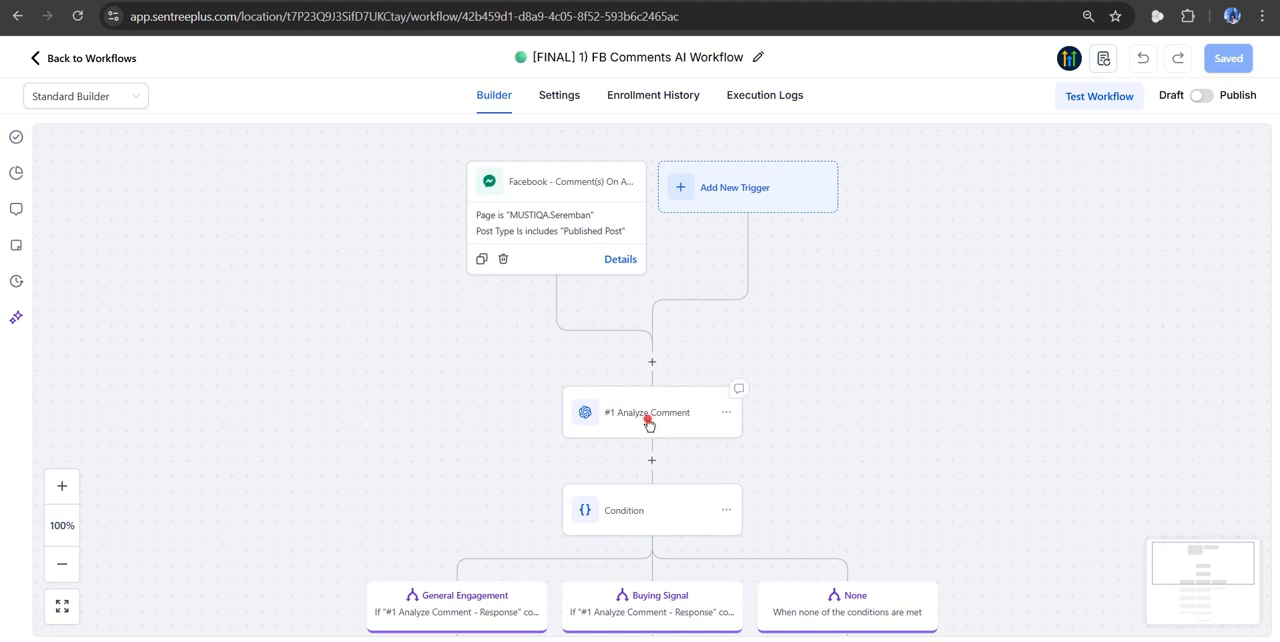
left_click(648, 423)
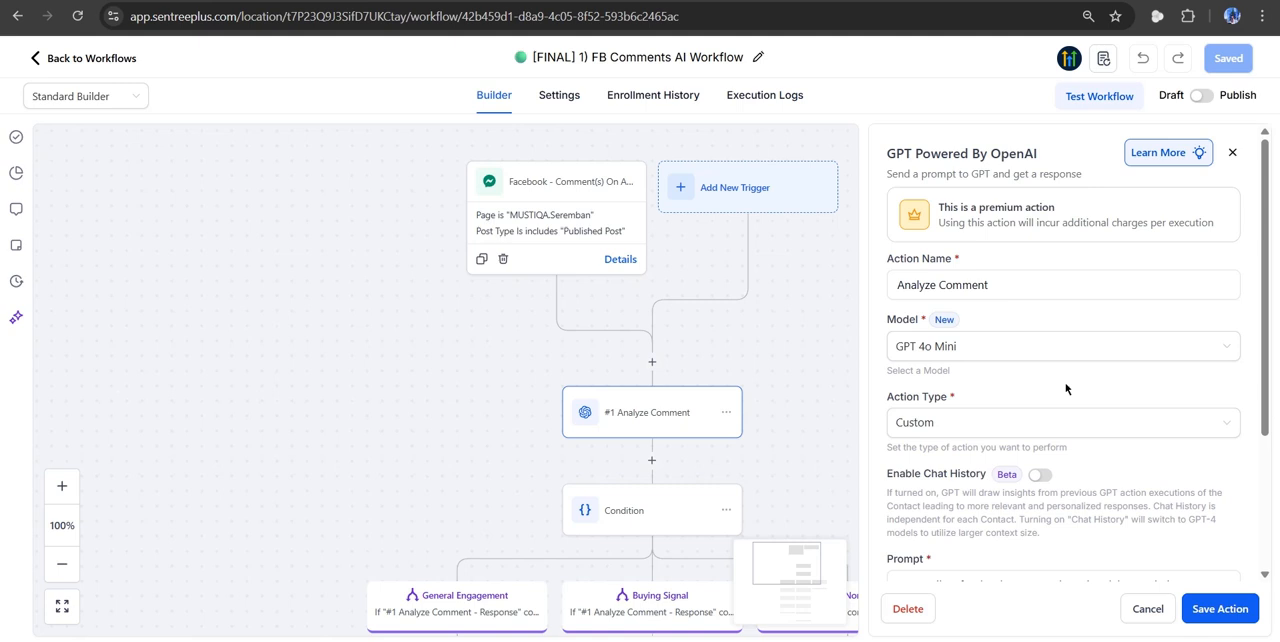
scroll(1065, 382, "down", 2)
scroll(1113, 415, "down", 2)
left_click_drag(1236, 467, 1236, 578)
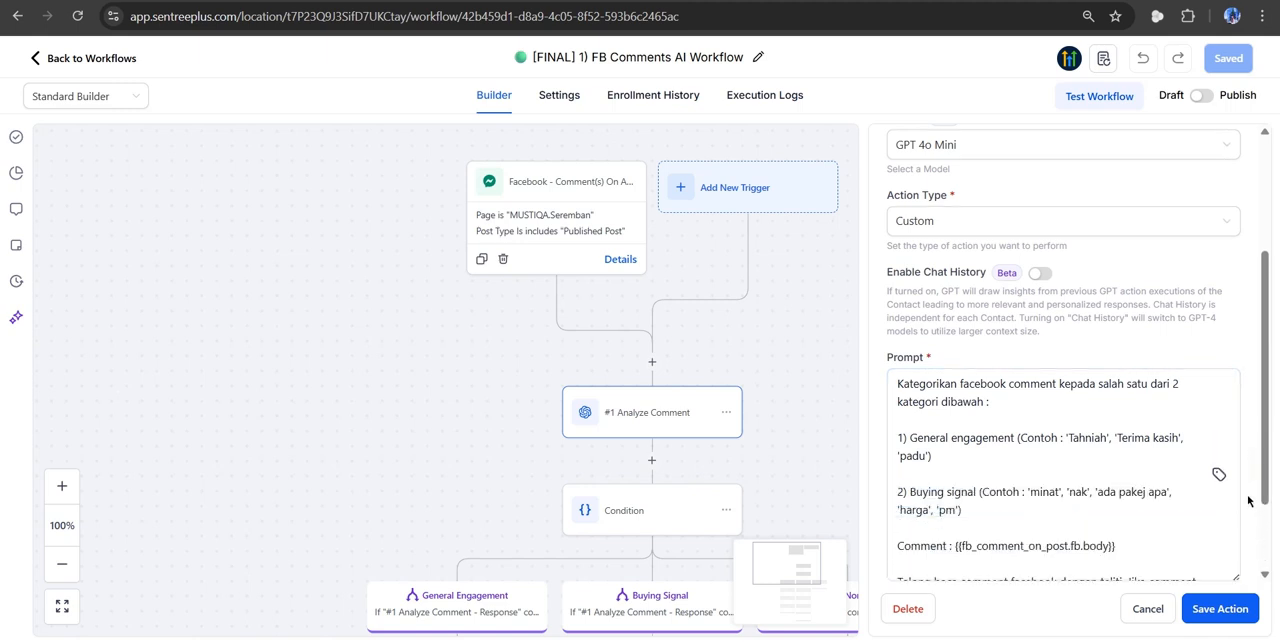
scroll(1248, 500, "down", 2)
left_click(1011, 325)
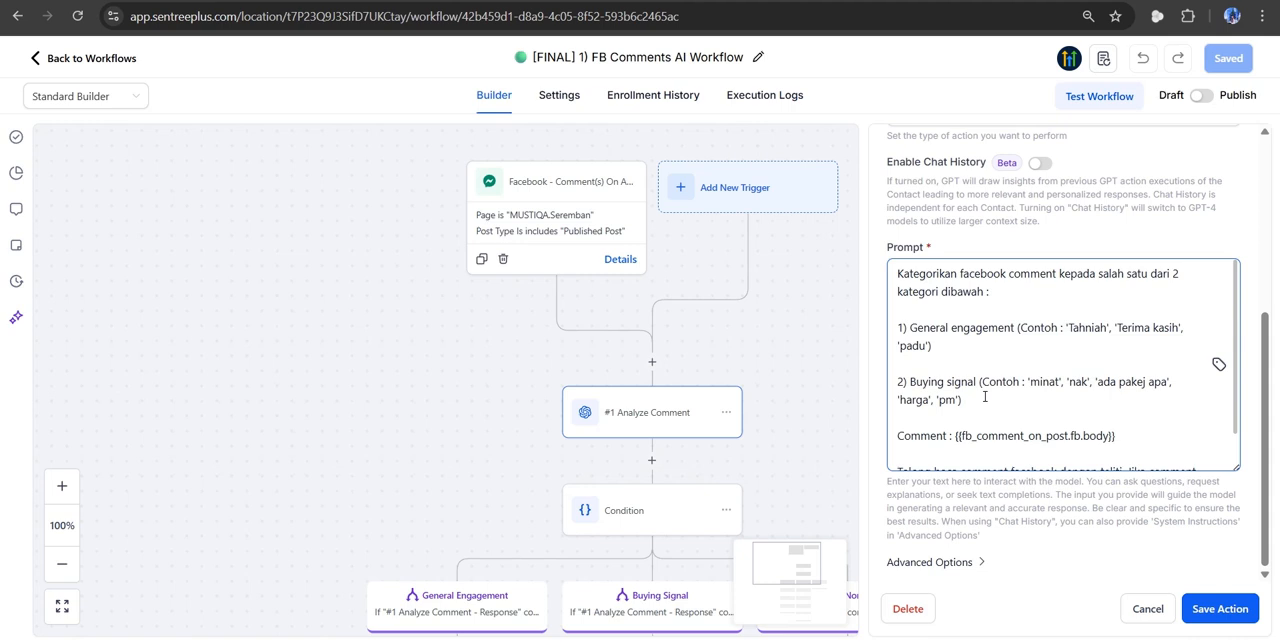
scroll(985, 397, "down", 2)
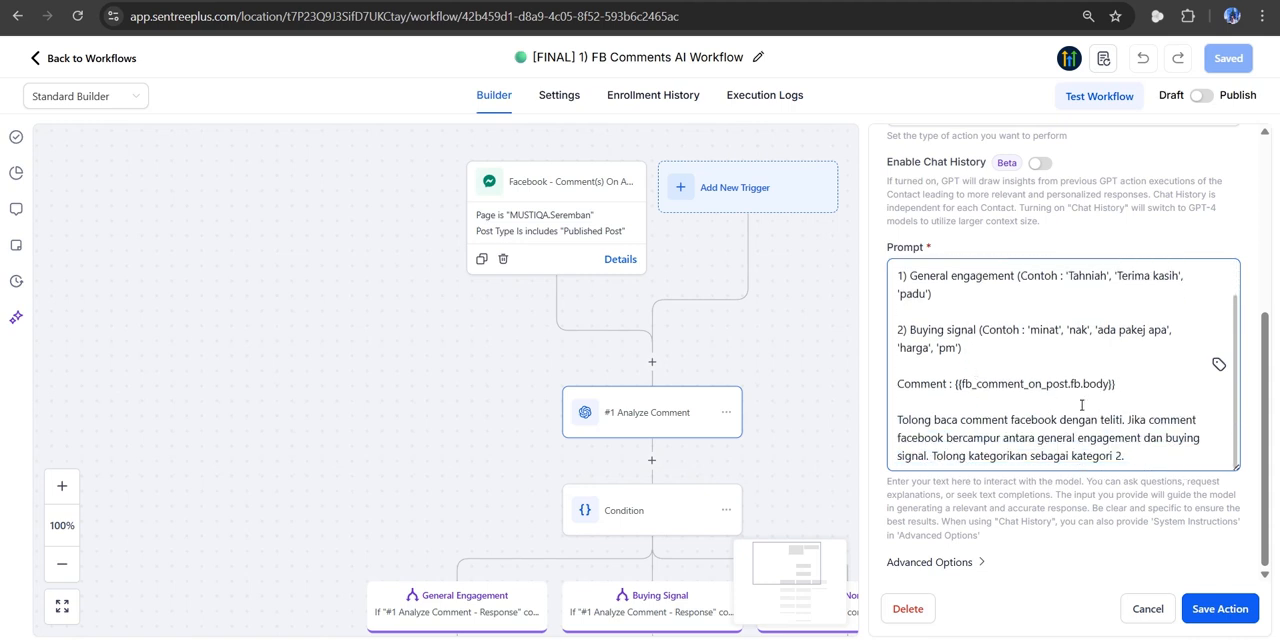
left_click(1132, 384)
left_click(1124, 609)
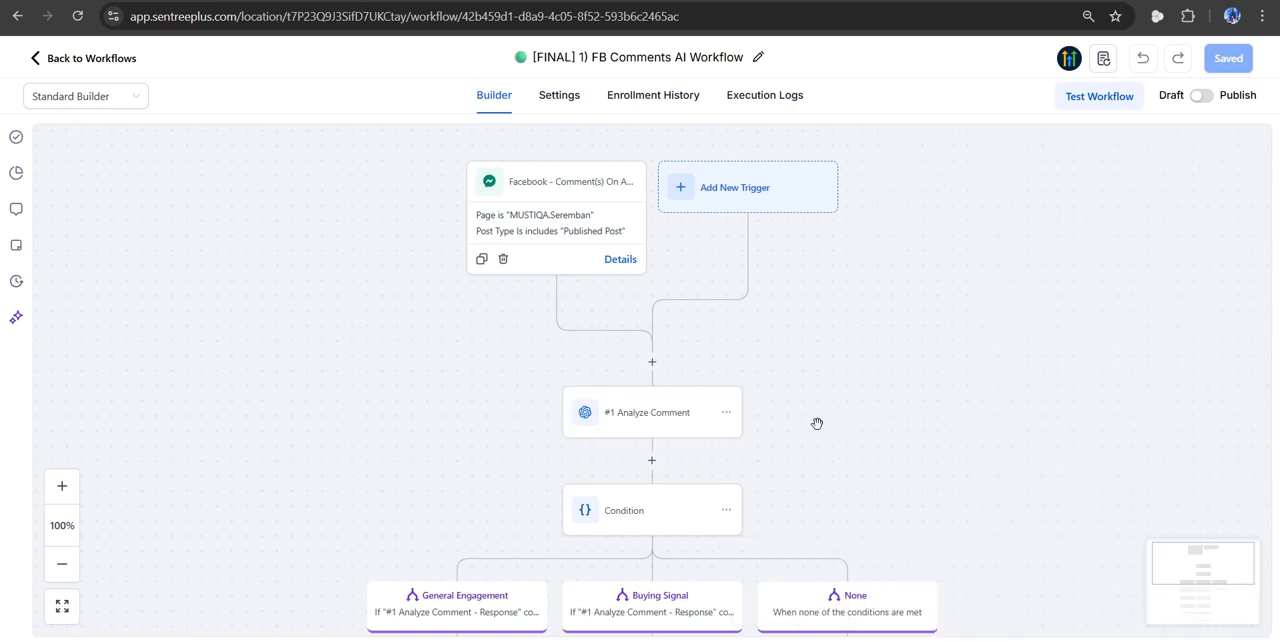
- Examine the condition branches and the contact tags added in the General Engagement and Buying Signal branches
scroll(817, 424, "down", 3)
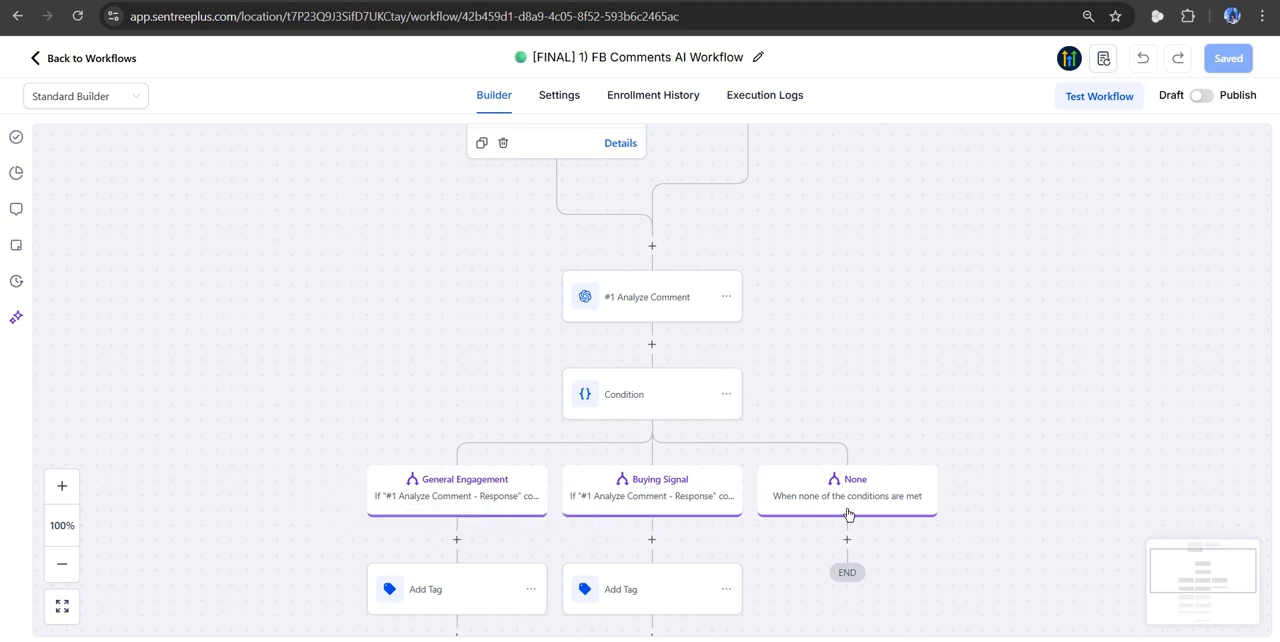
scroll(847, 513, "down", 1)
scroll(778, 498, "down", 2)
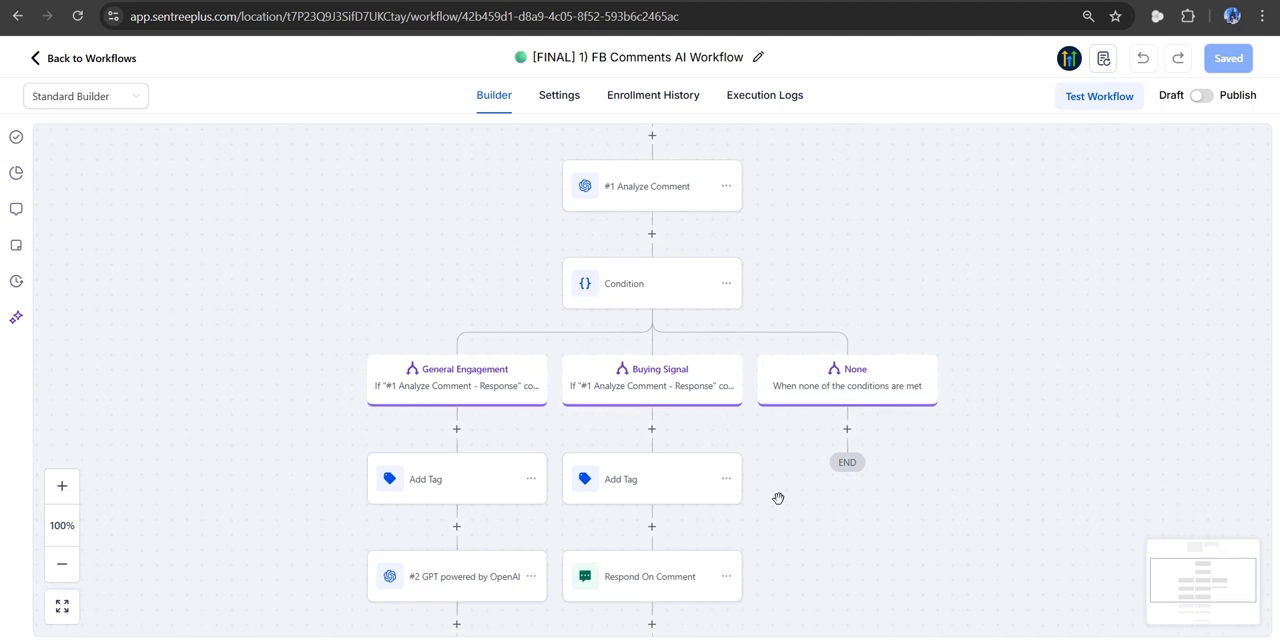
scroll(778, 498, "down", 1)
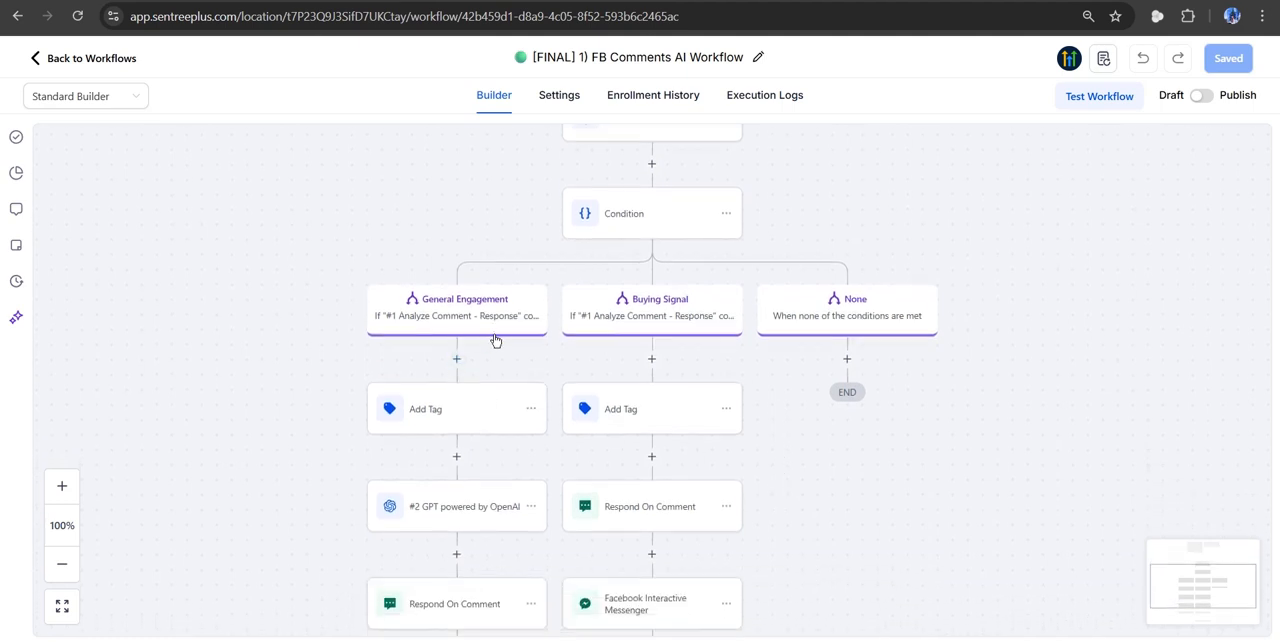
left_click(447, 418)
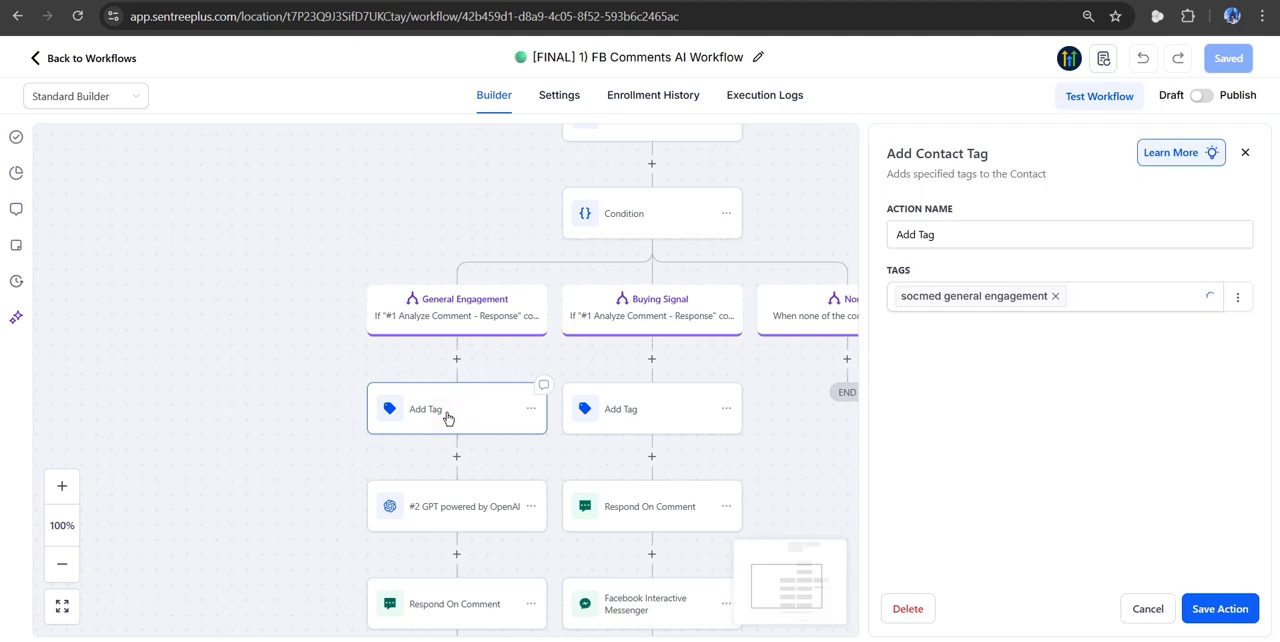
left_click(620, 408)
scroll(791, 448, "down", 1)
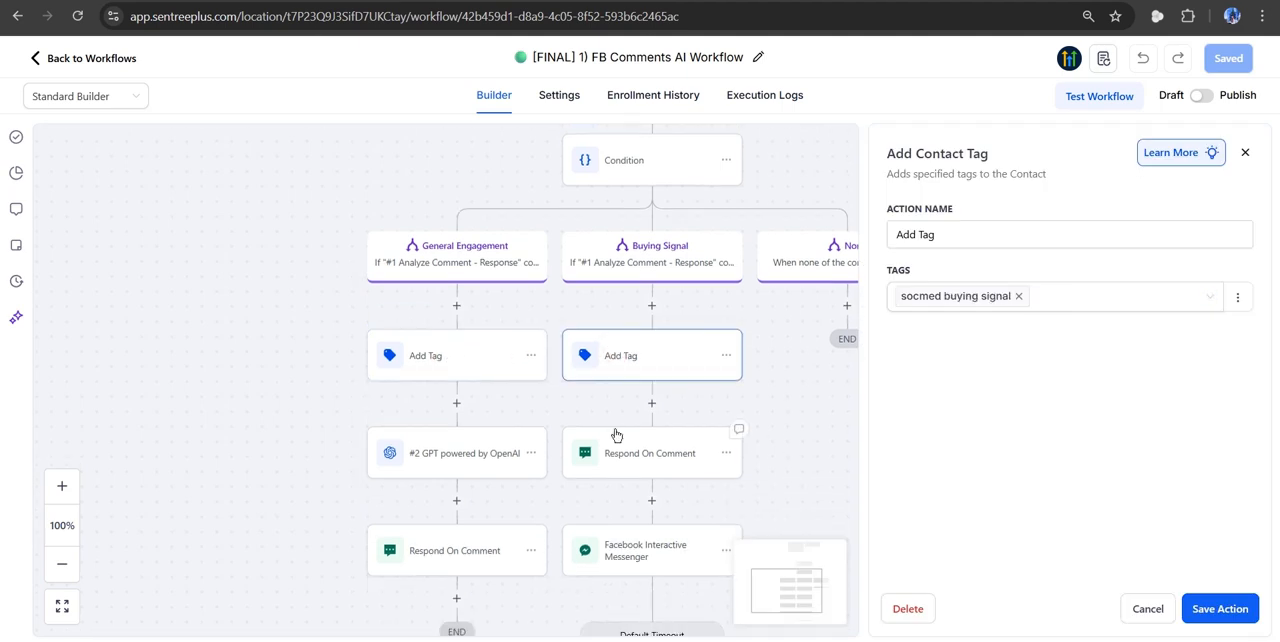
left_click(1140, 608)
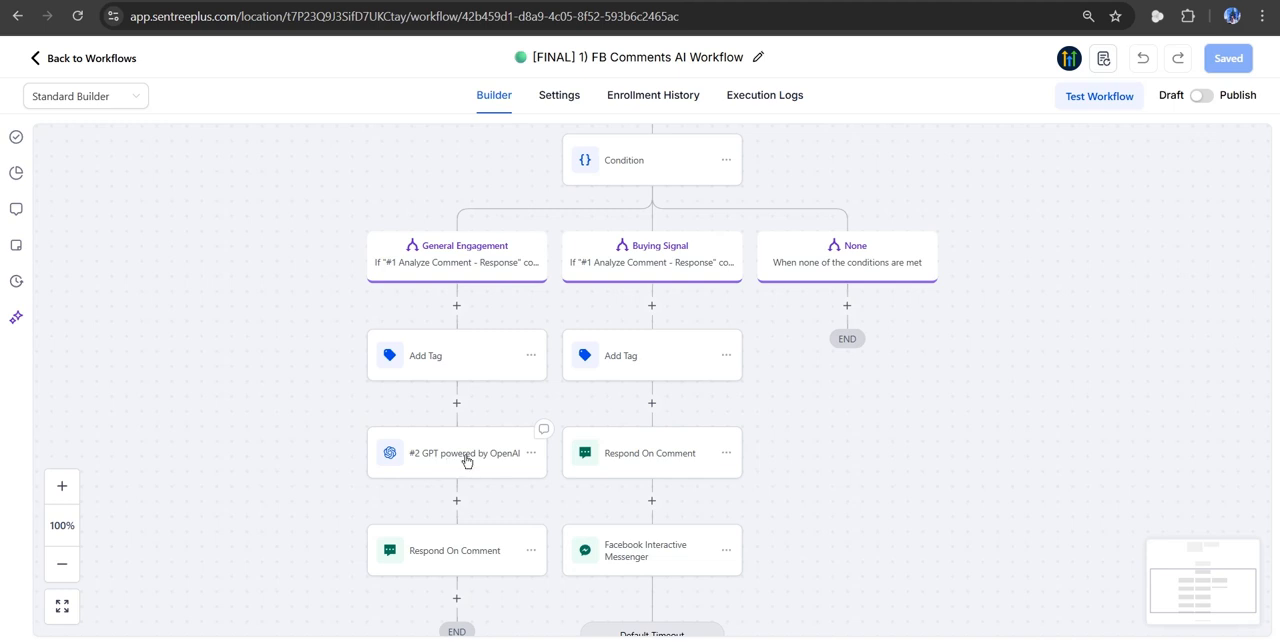
- Examine the settings and full reply prompt of the General Engagement branch's GPT action, closing it without saving
left_click(466, 460)
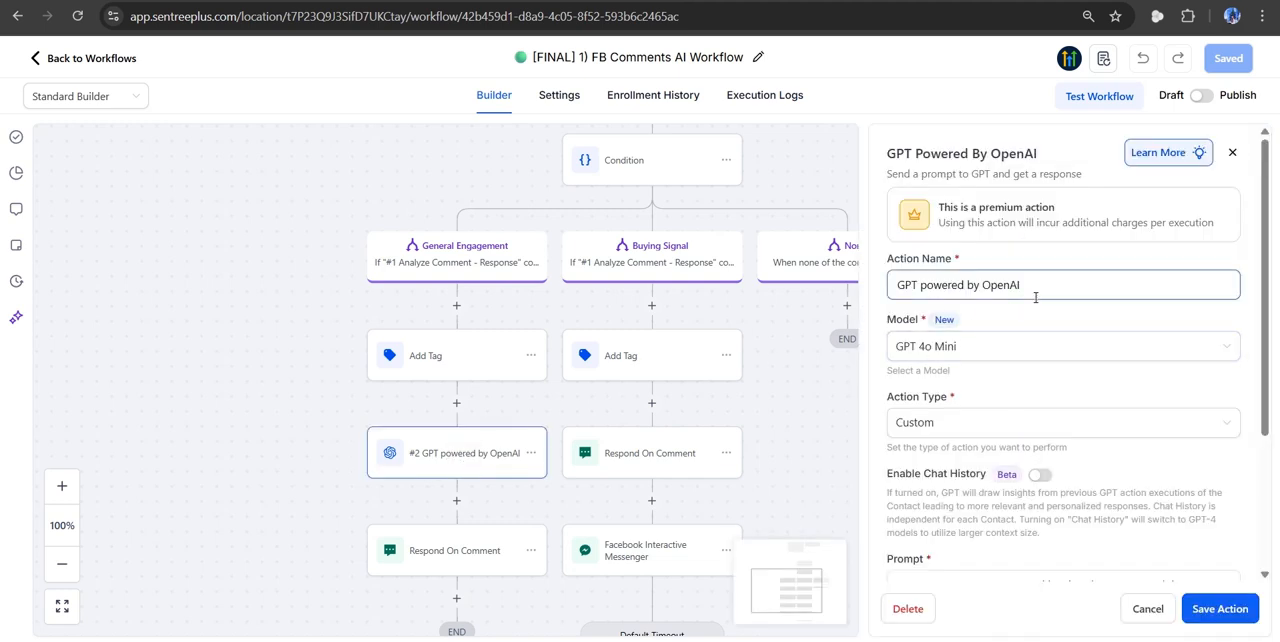
scroll(1040, 305, "down", 3)
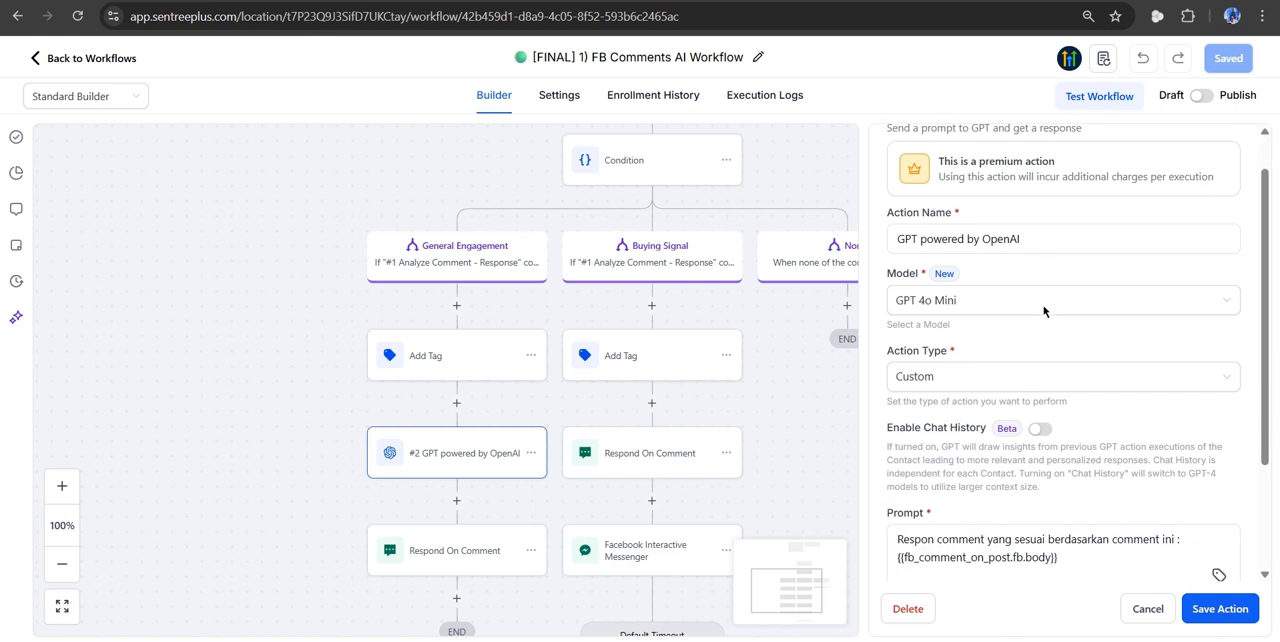
scroll(1044, 311, "down", 1)
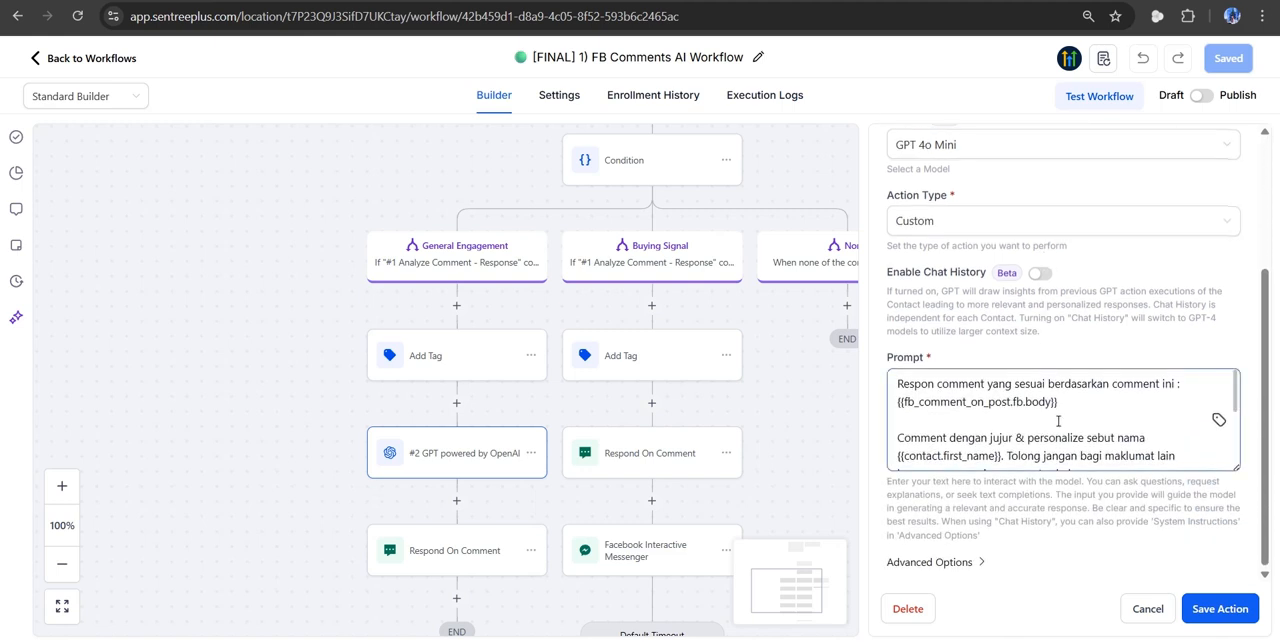
left_click_drag(1236, 467, 1238, 590)
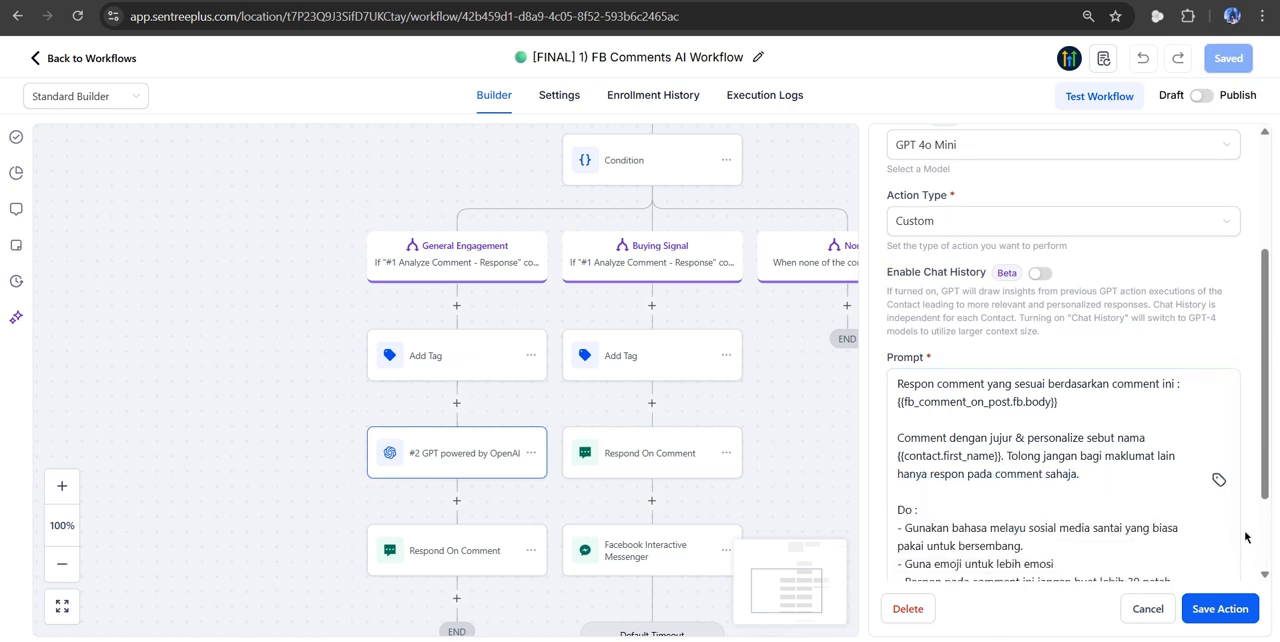
scroll(1245, 537, "down", 2)
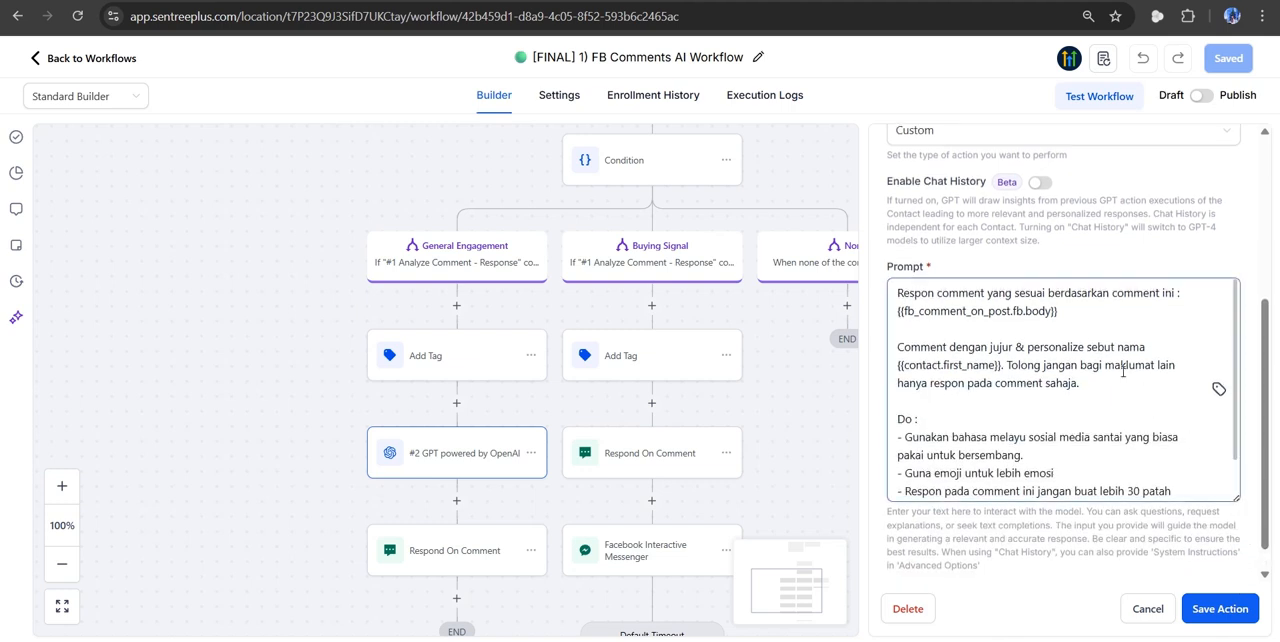
scroll(1100, 345, "down", 1)
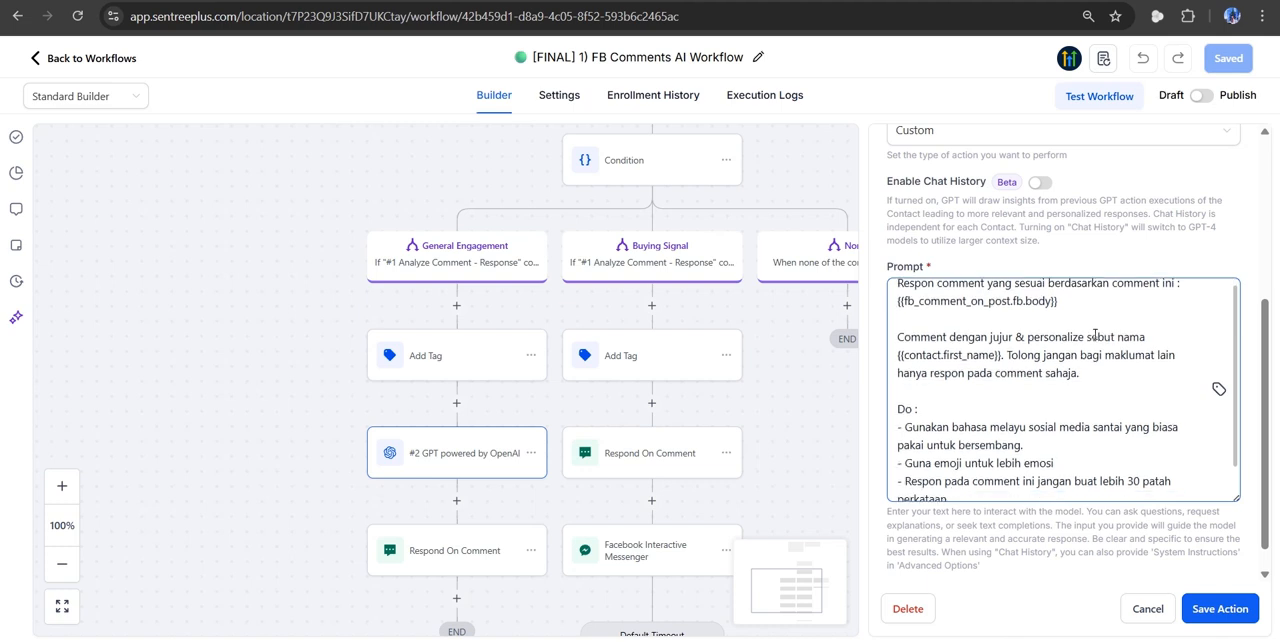
scroll(1095, 335, "down", 1)
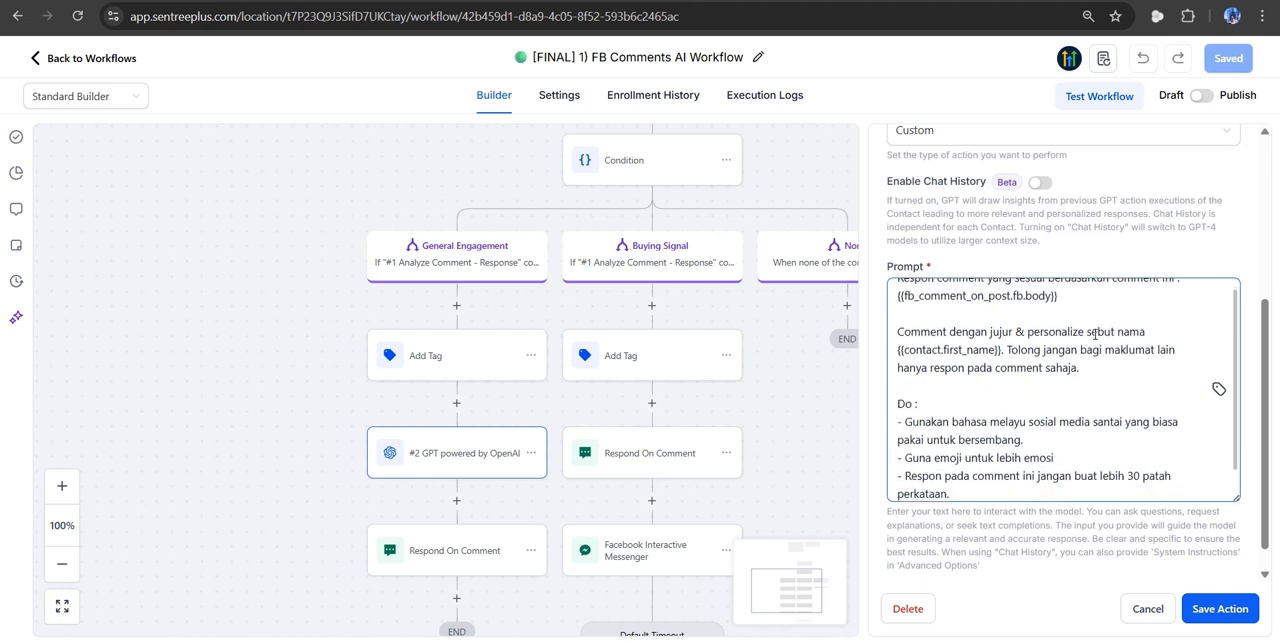
scroll(1095, 335, "down", 1)
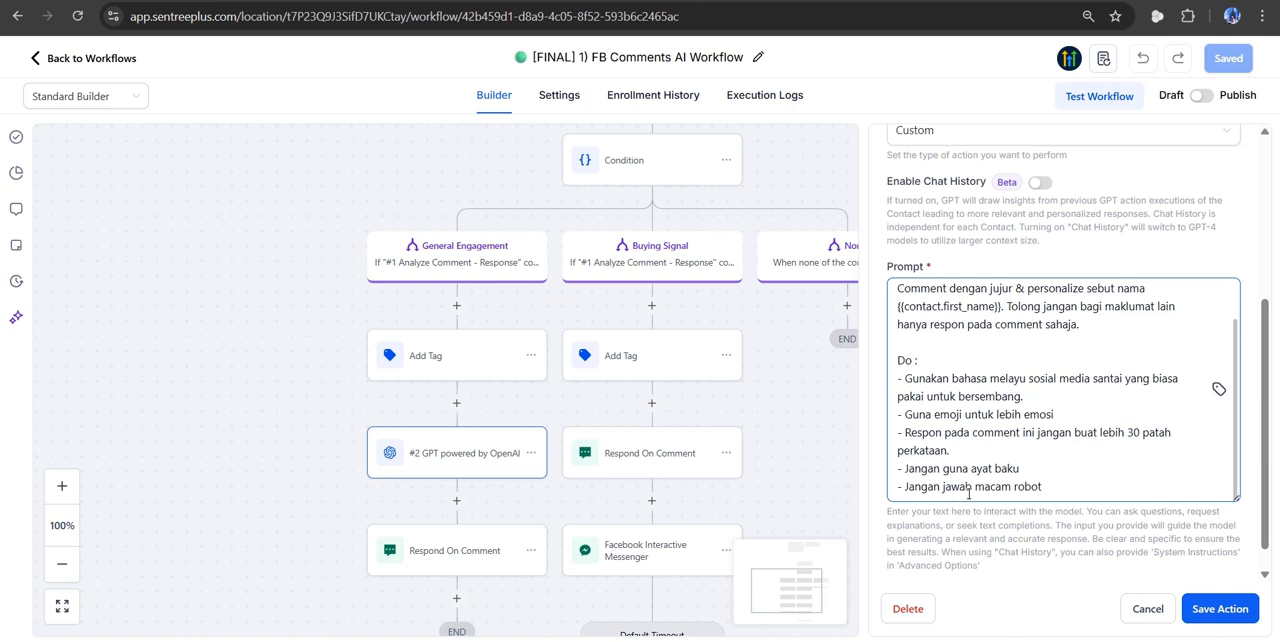
scroll(1068, 441, "up", 2)
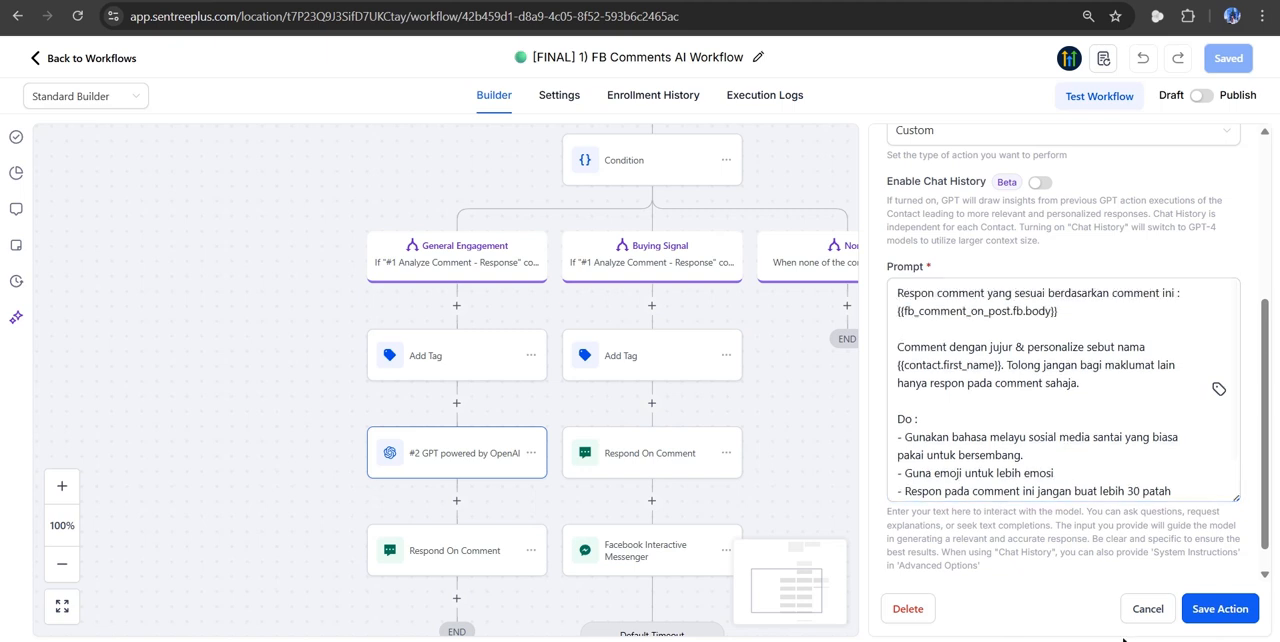
left_click(1146, 609)
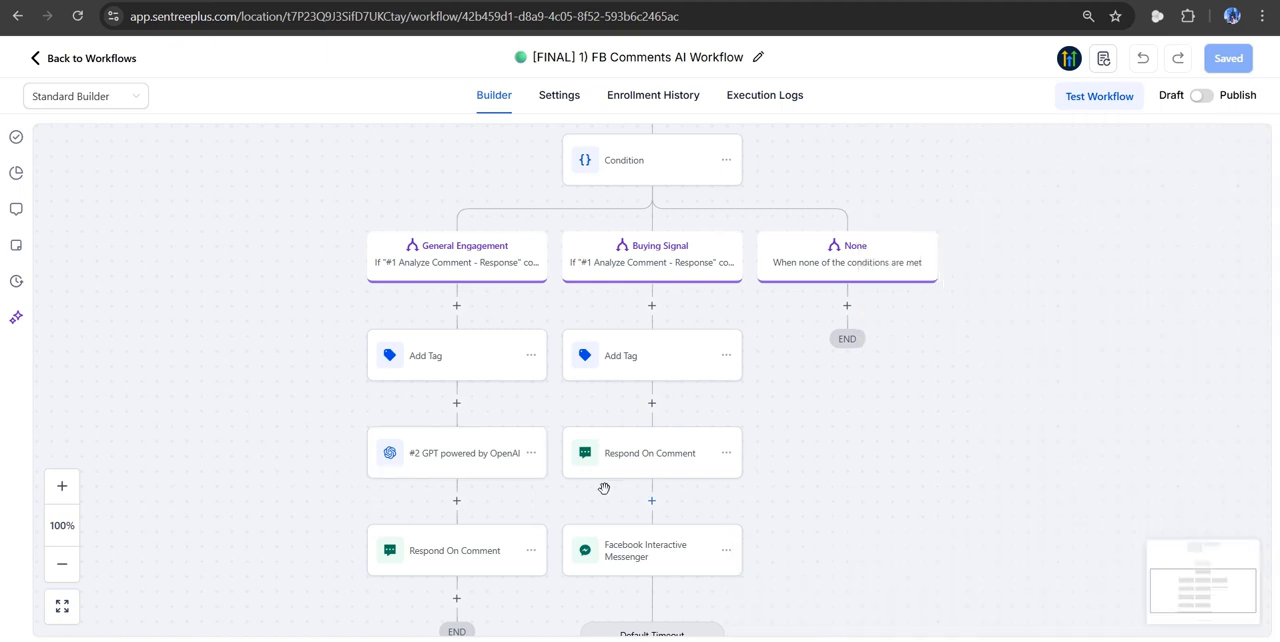
- Examine the reply value and like setting of the General Engagement branch's Respond On Comment action, closing it without saving
scroll(534, 491, "down", 1)
scroll(534, 491, "down", 3)
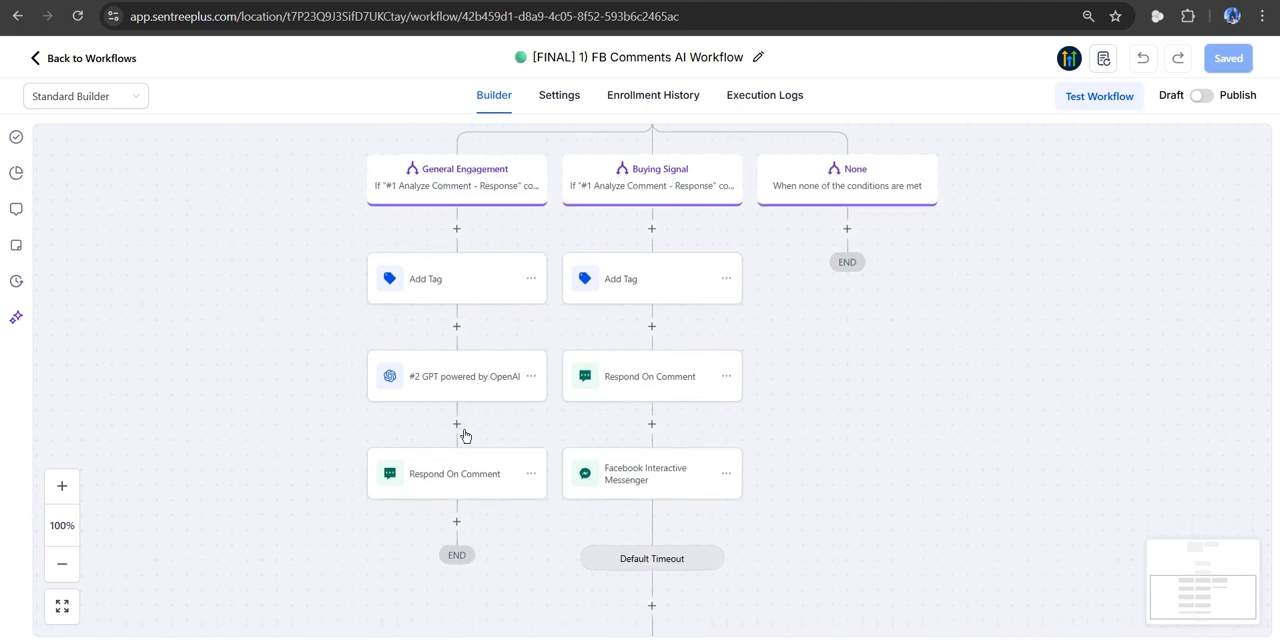
left_click(451, 487)
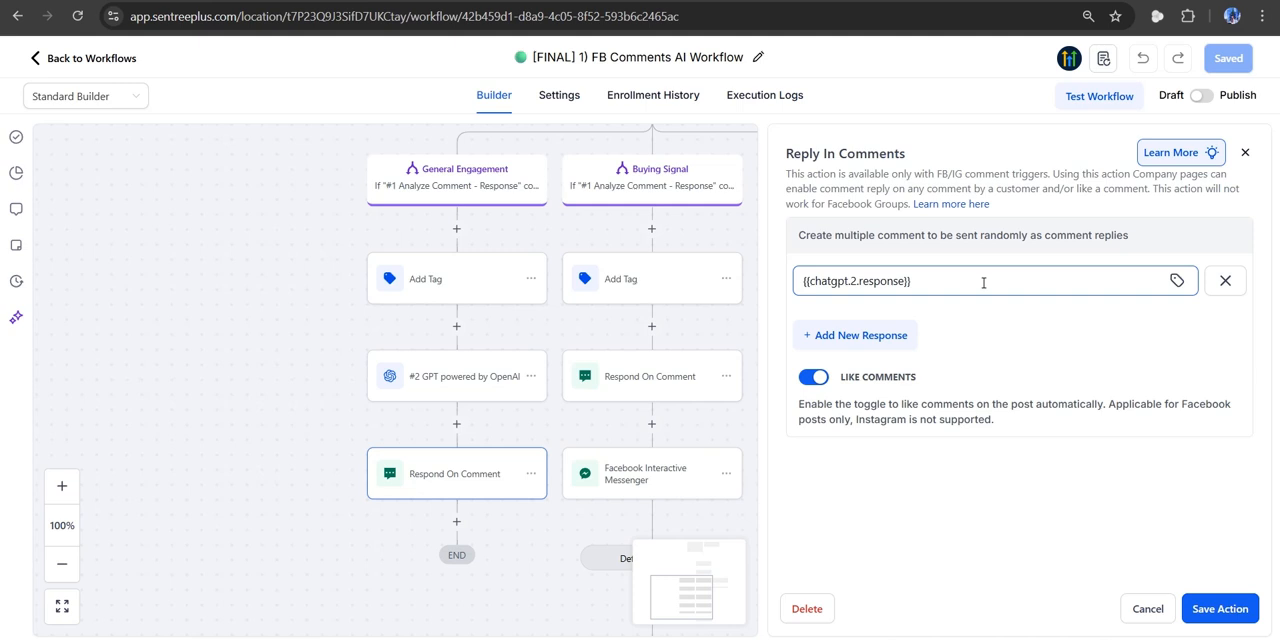
left_click(941, 279)
left_click(941, 279)
key("ctrl+a")
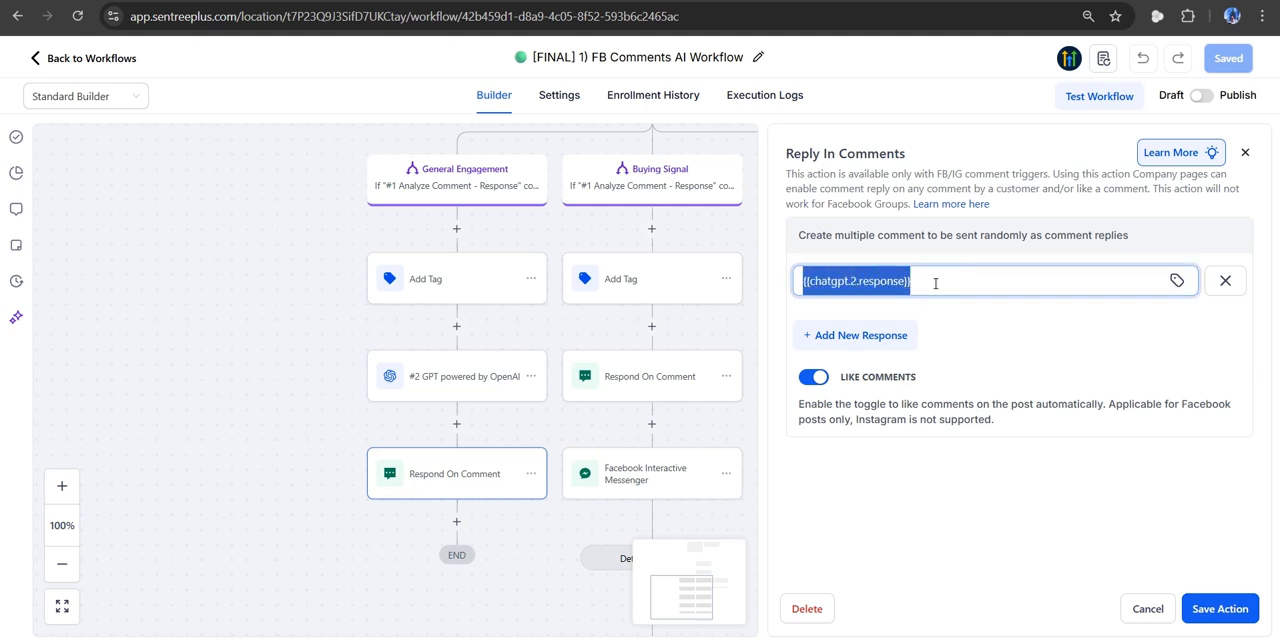
left_click(935, 283)
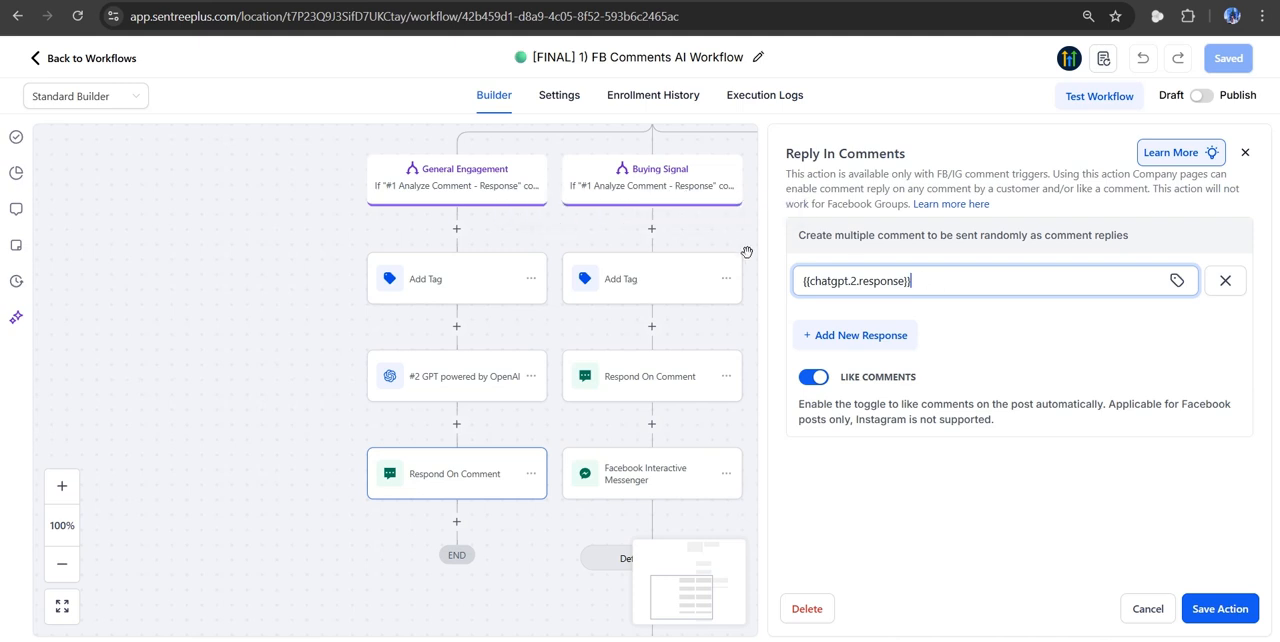
left_click(1146, 609)
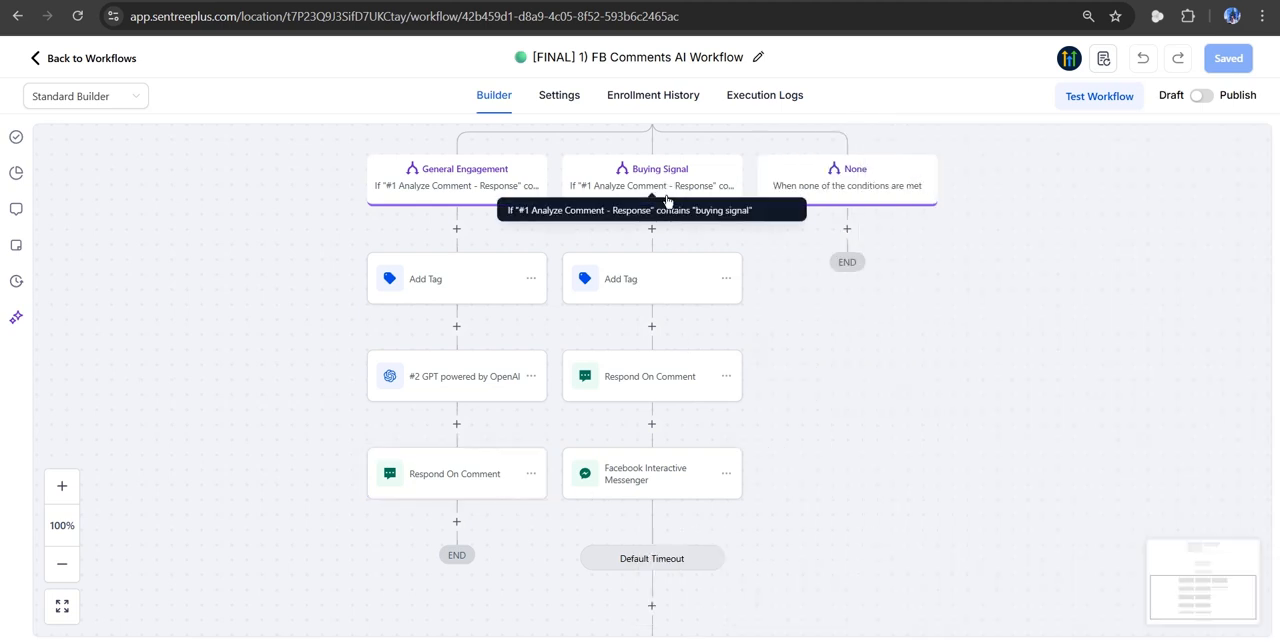
- Examine the random comment replies in the Buying Signal branch's Respond On Comment action, closing it without saving
left_click(646, 379)
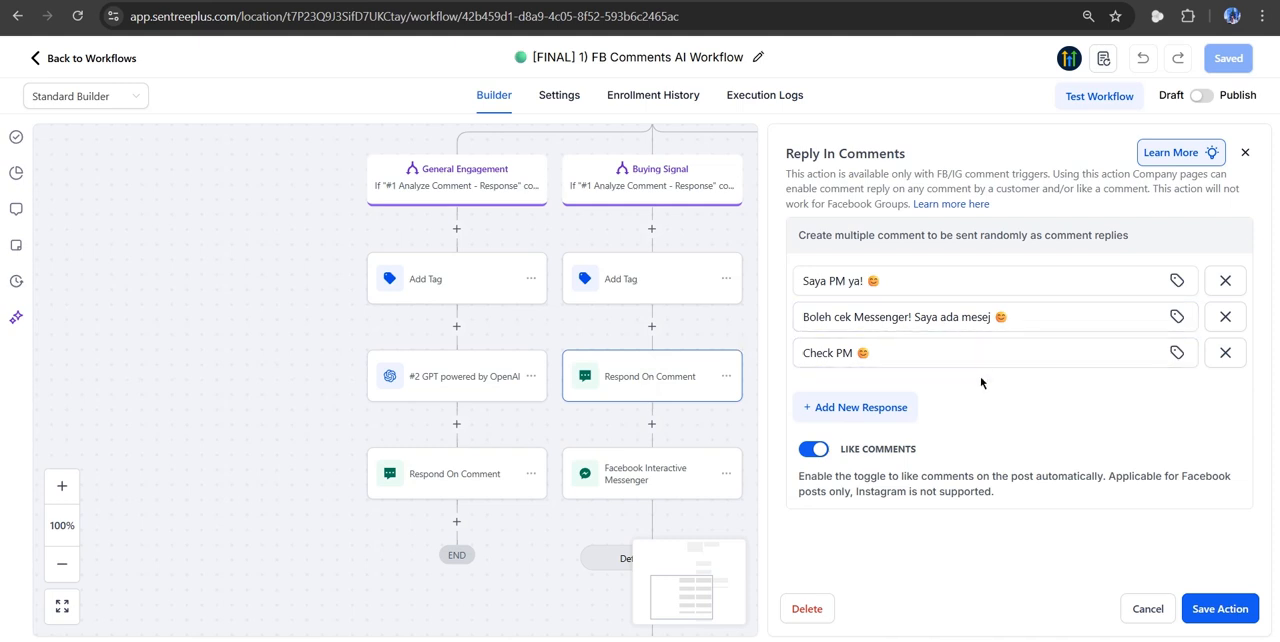
left_click(955, 290)
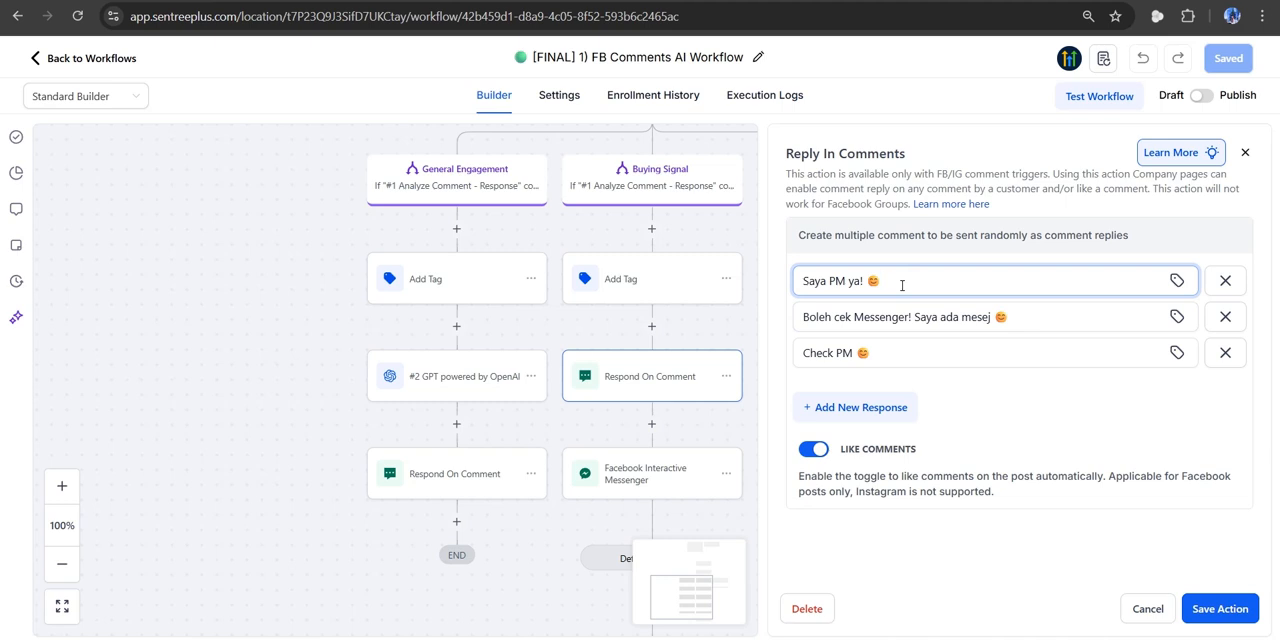
left_click(1012, 315)
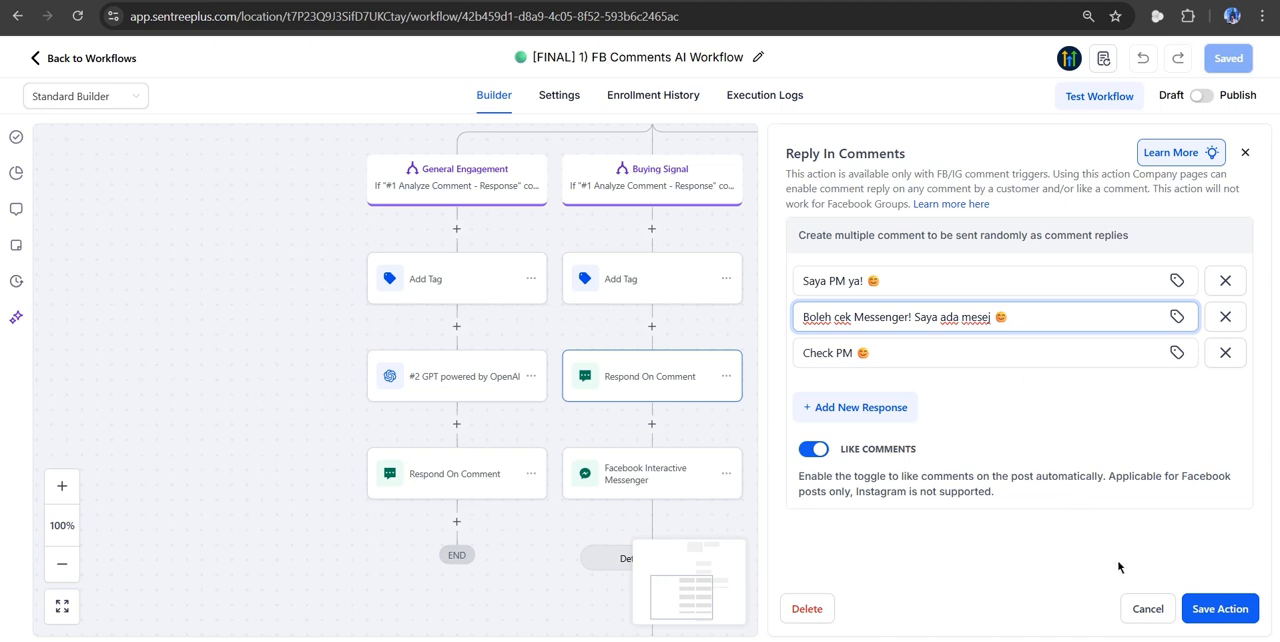
left_click(1143, 611)
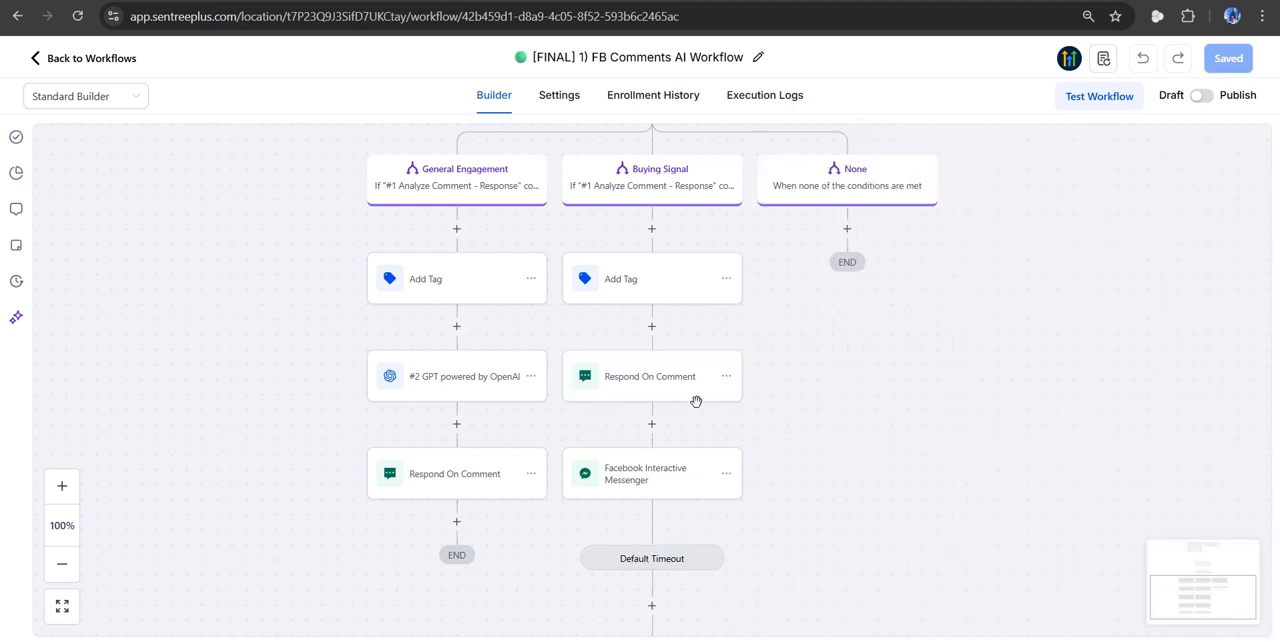
- Examine the reply type and message of the Buying Signal branch's Facebook Interactive Messenger action, closing it without saving
scroll(641, 475, "down", 1)
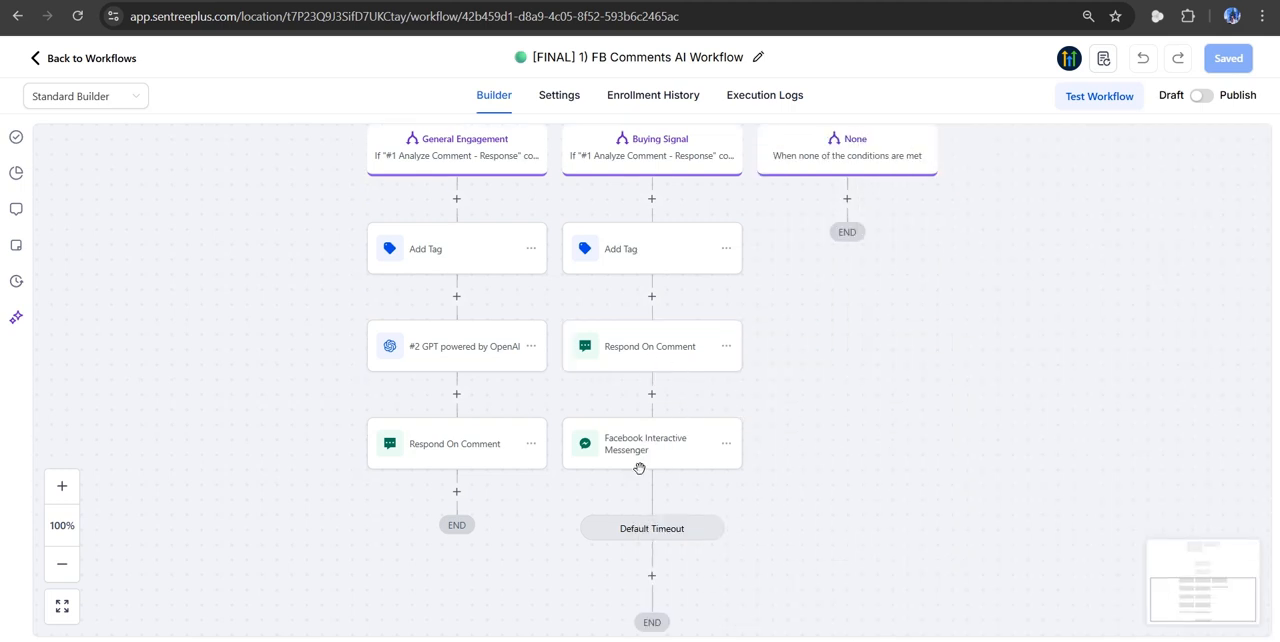
left_click(683, 442)
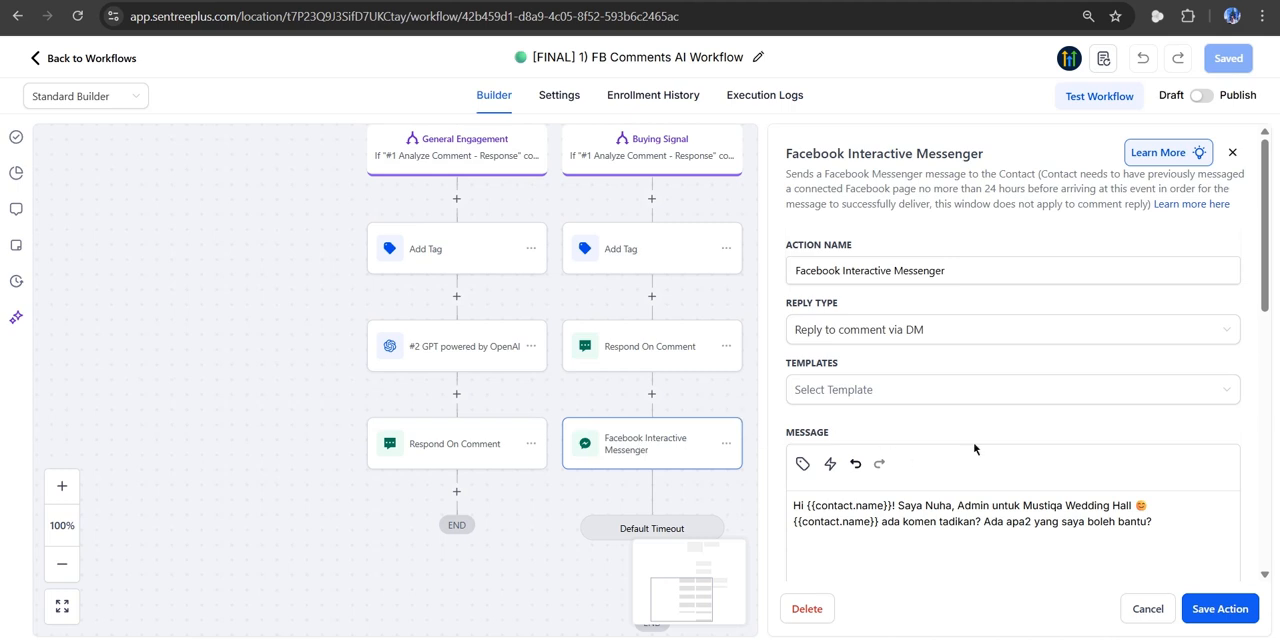
scroll(975, 449, "down", 2)
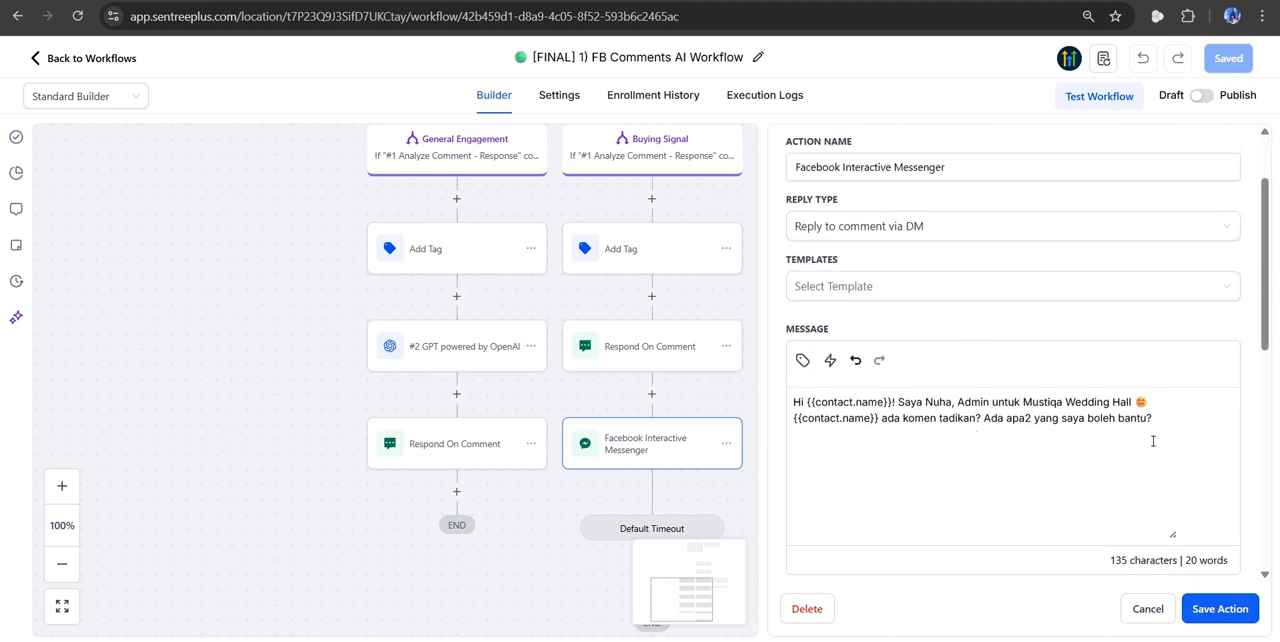
scroll(1150, 440, "down", 1)
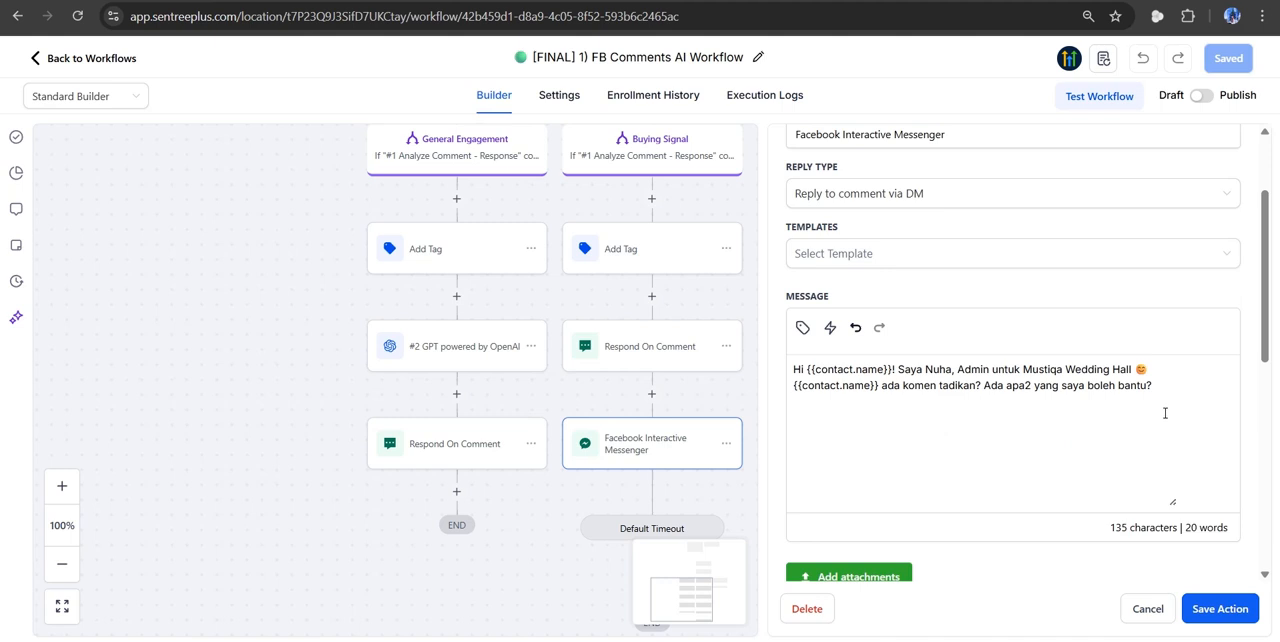
left_click(1147, 608)
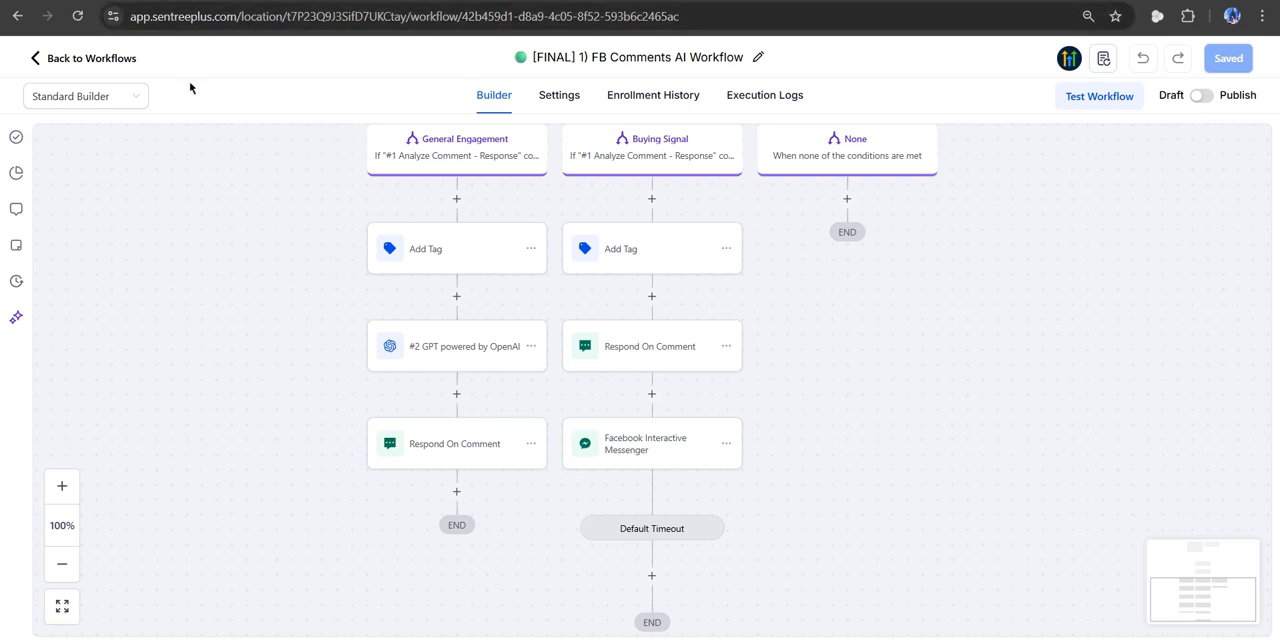
- Leave this workflow and open the [FINAL] 2) FB Direct PM Reply workflow at its trigger
left_click(105, 60)
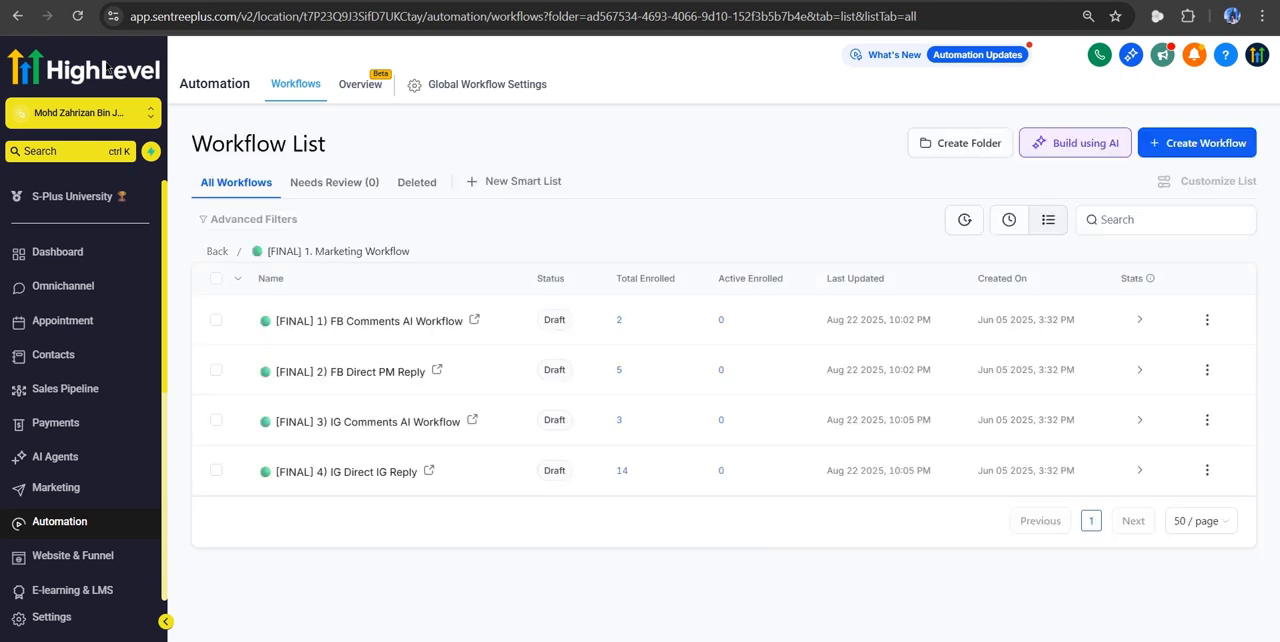
left_click(308, 372)
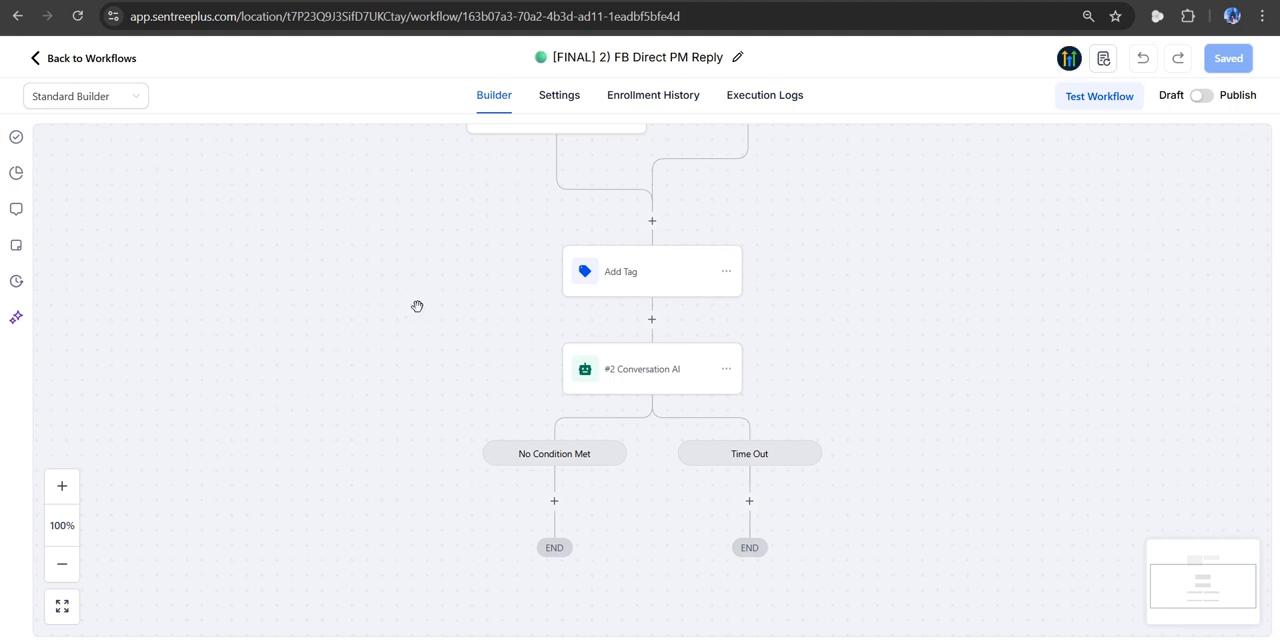
scroll(417, 306, "up", 1)
scroll(417, 306, "up", 1)
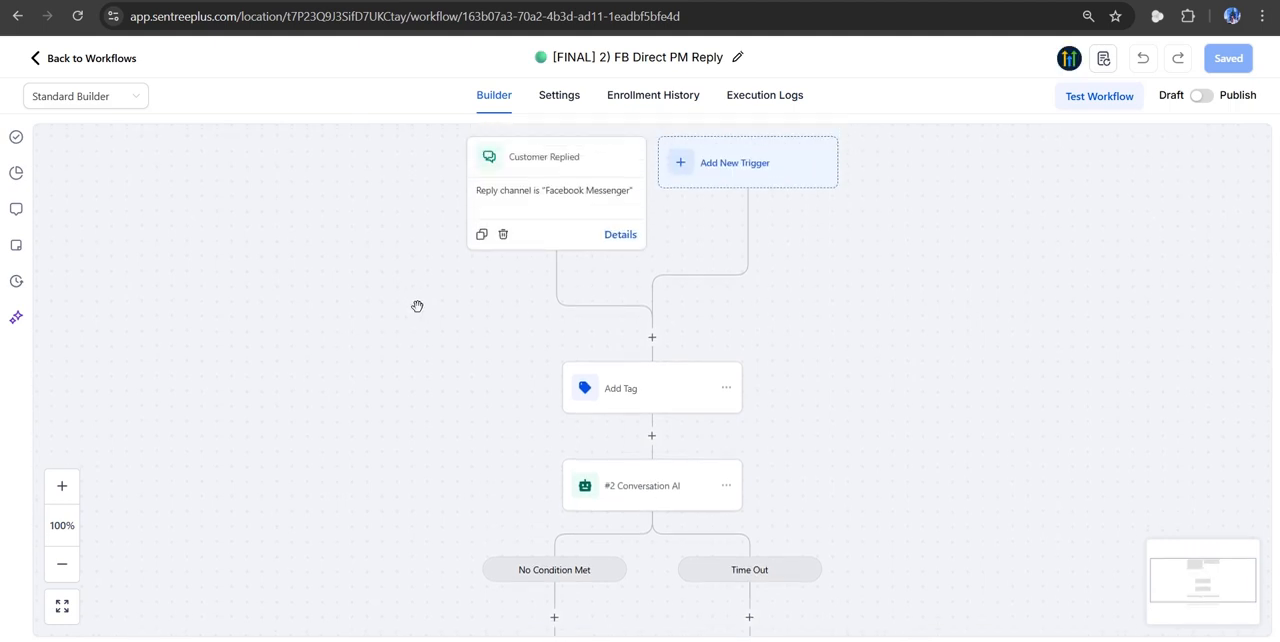
scroll(417, 306, "up", 1)
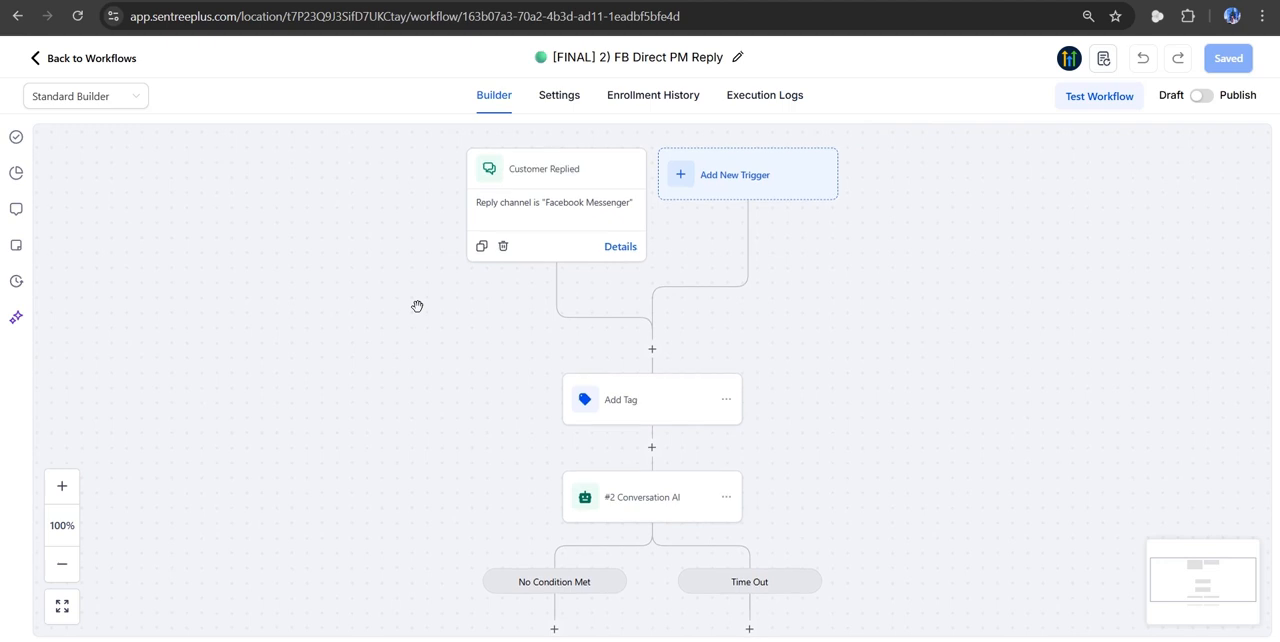
- Examine the Customer Replied trigger's filter, search its reply channel options for "inst", and close the trigger without saving
left_click(599, 216)
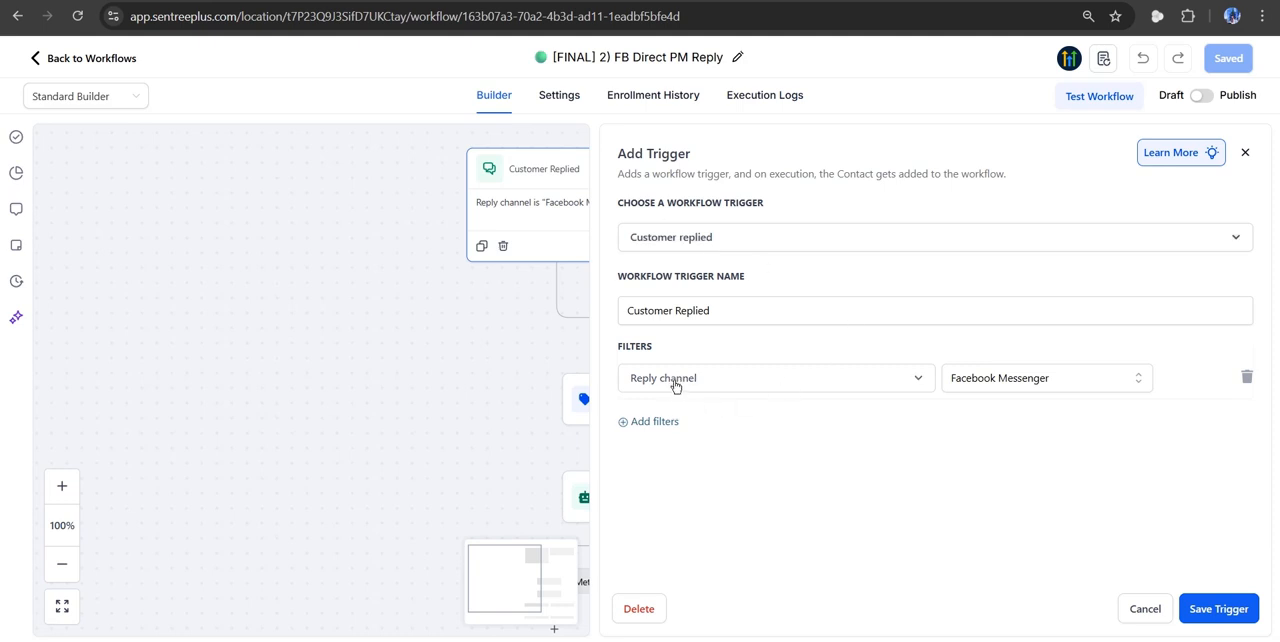
left_click(1024, 386)
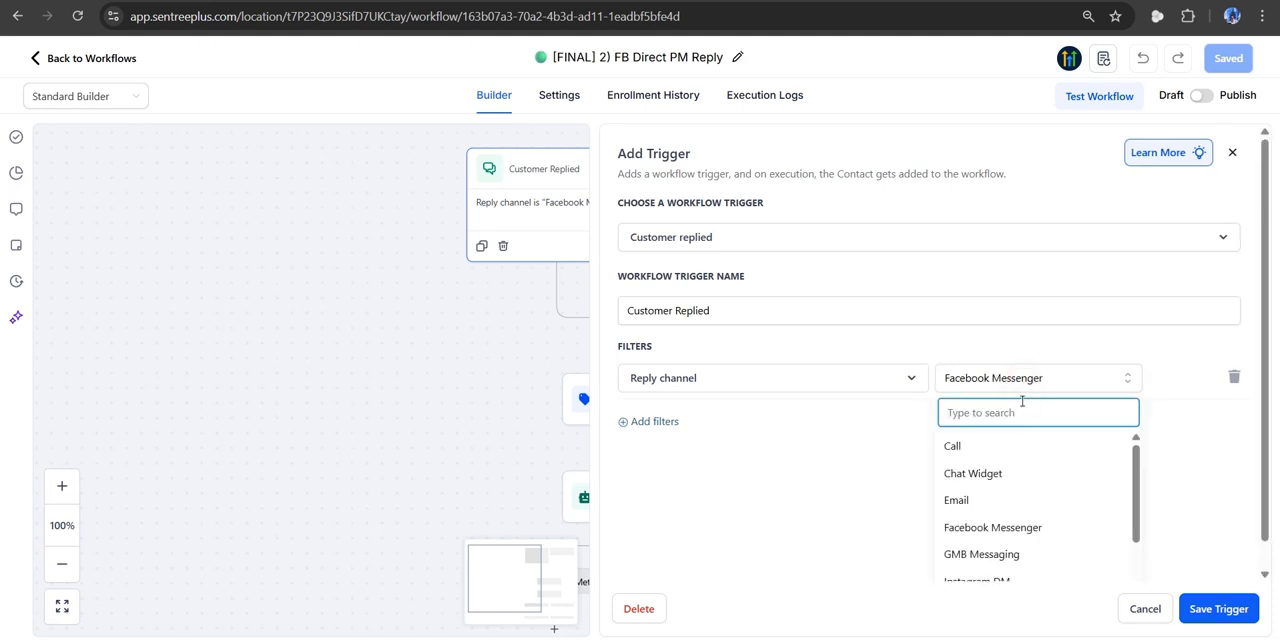
type("inst")
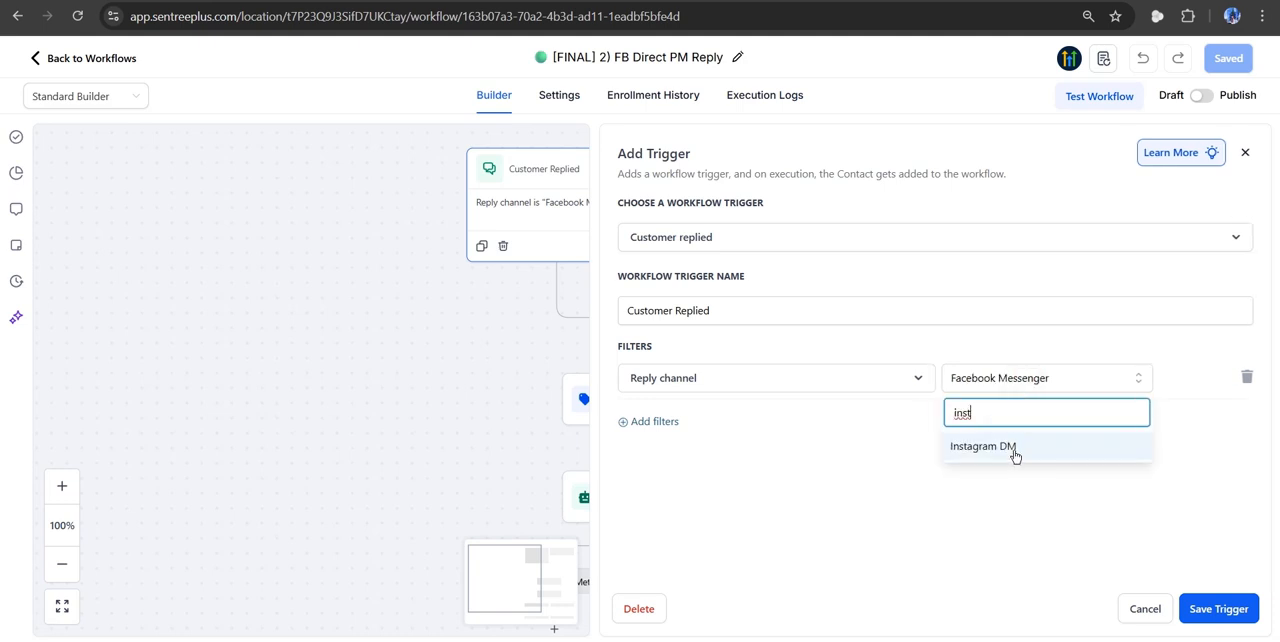
left_click(1056, 506)
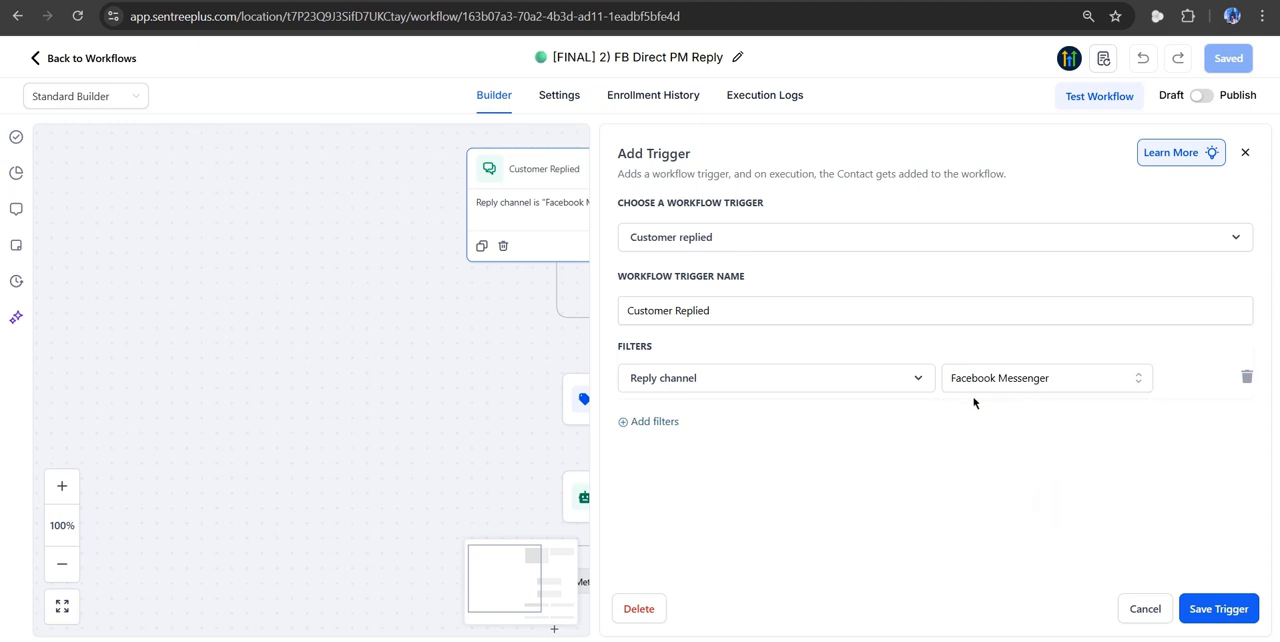
left_click(1134, 607)
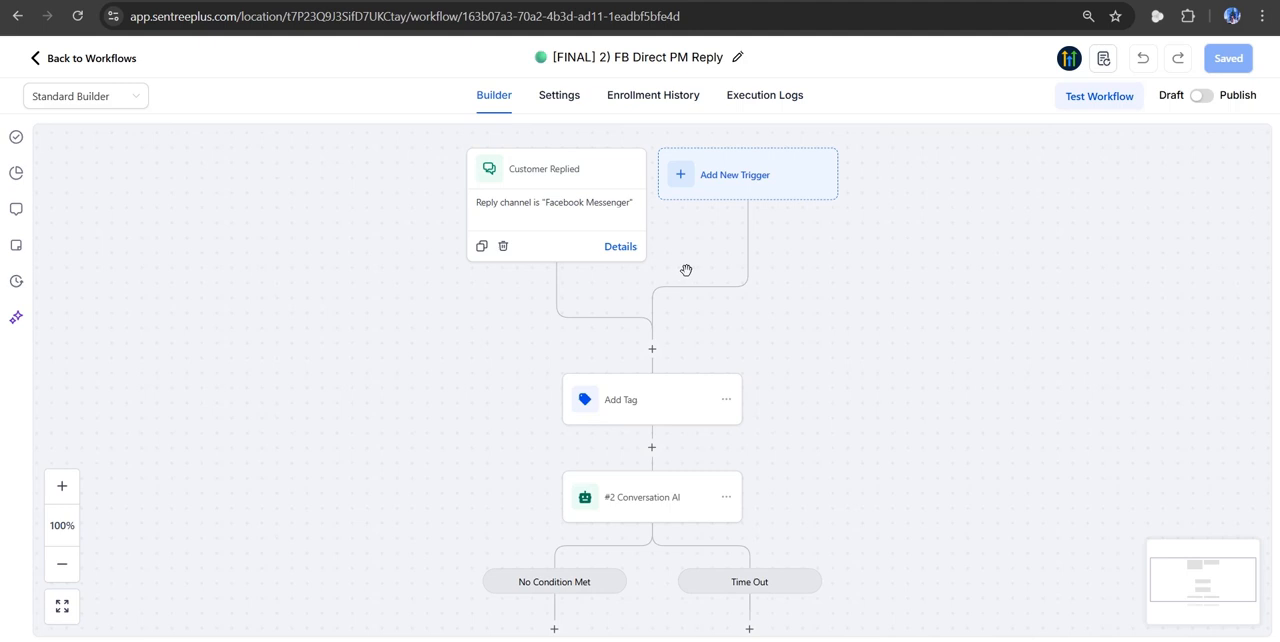
- Open the #2 Conversation AI action and look over its advanced bot configuration fields
scroll(686, 270, "down", 2)
scroll(686, 270, "down", 2)
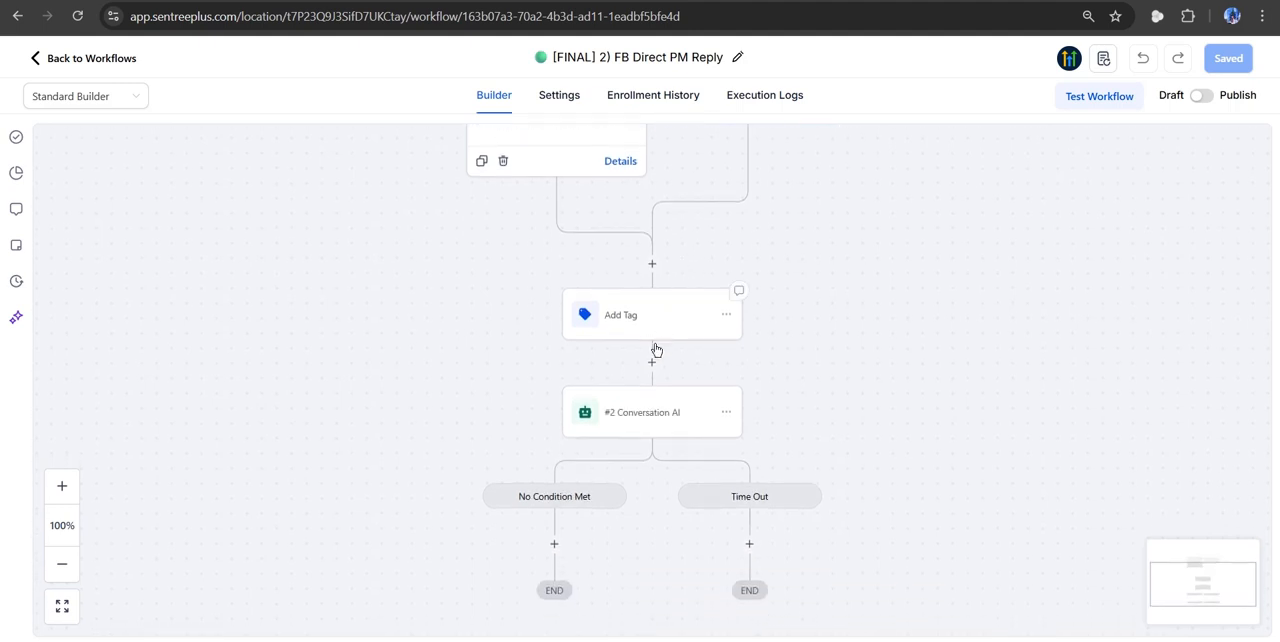
left_click(653, 412)
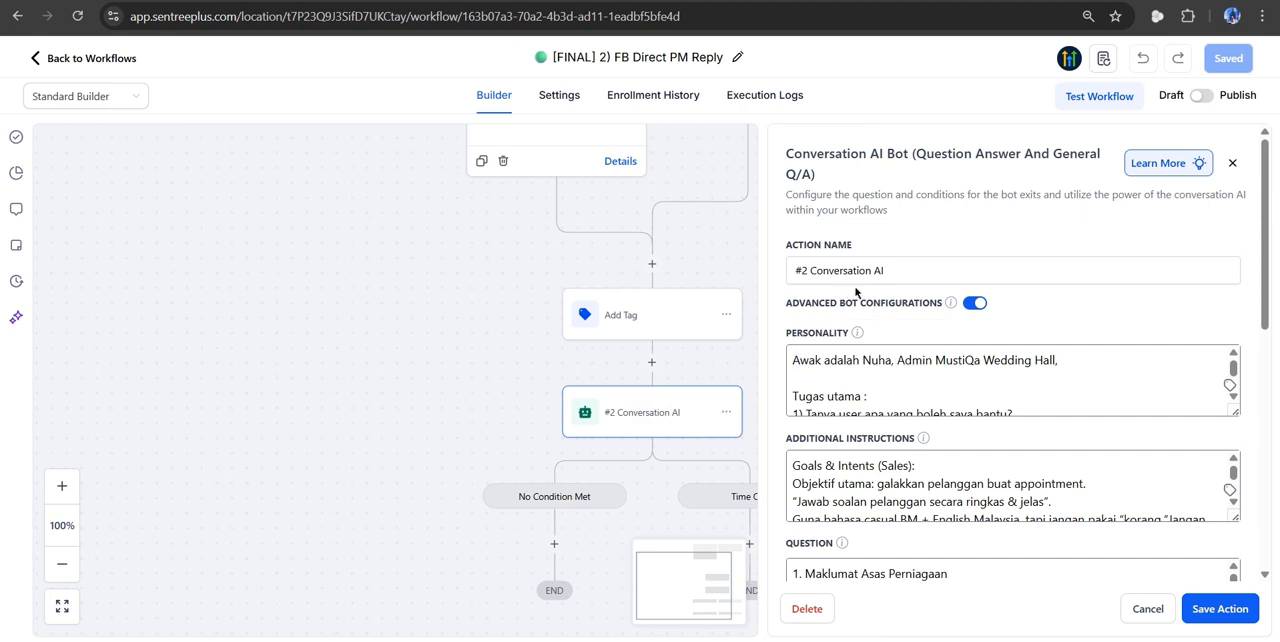
scroll(1080, 314, "down", 1)
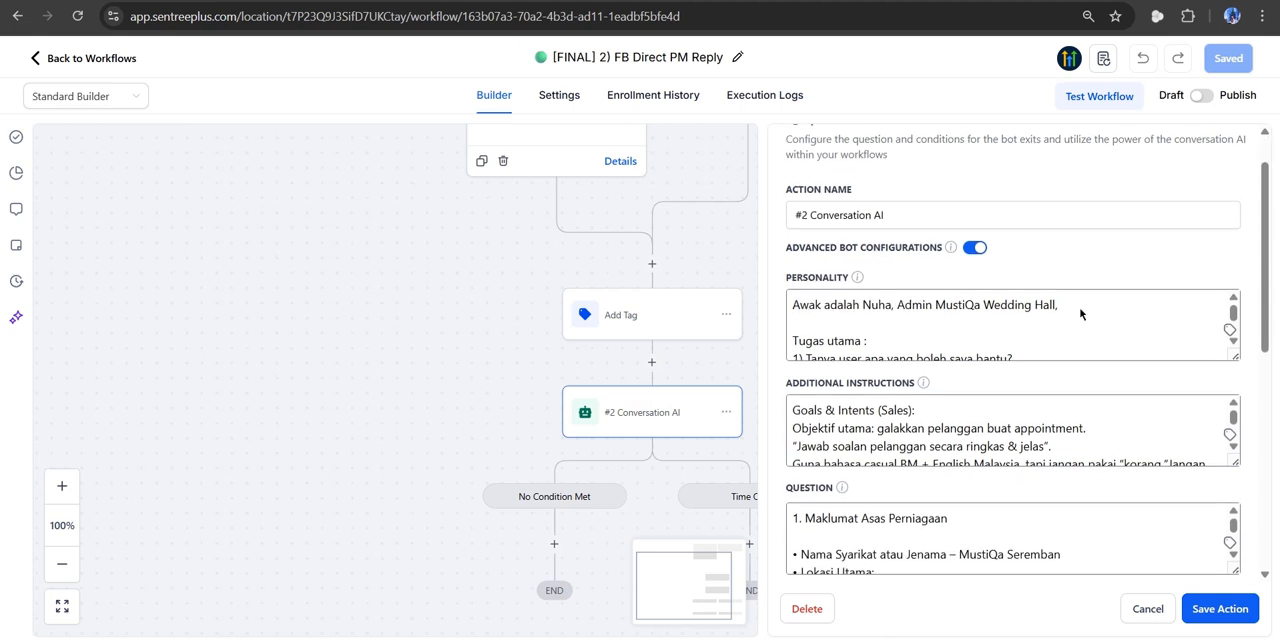
scroll(1088, 247, "down", 1)
scroll(1088, 247, "down", 1)
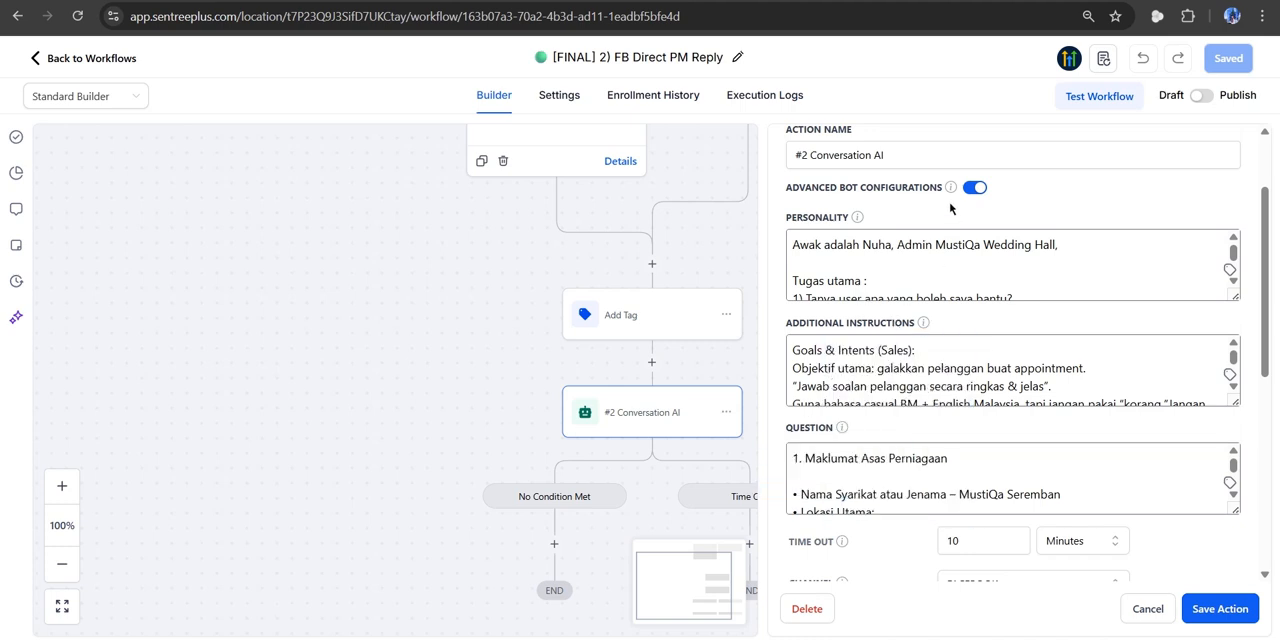
- Read through the full Personality text of the Conversation AI bot
left_click(895, 253)
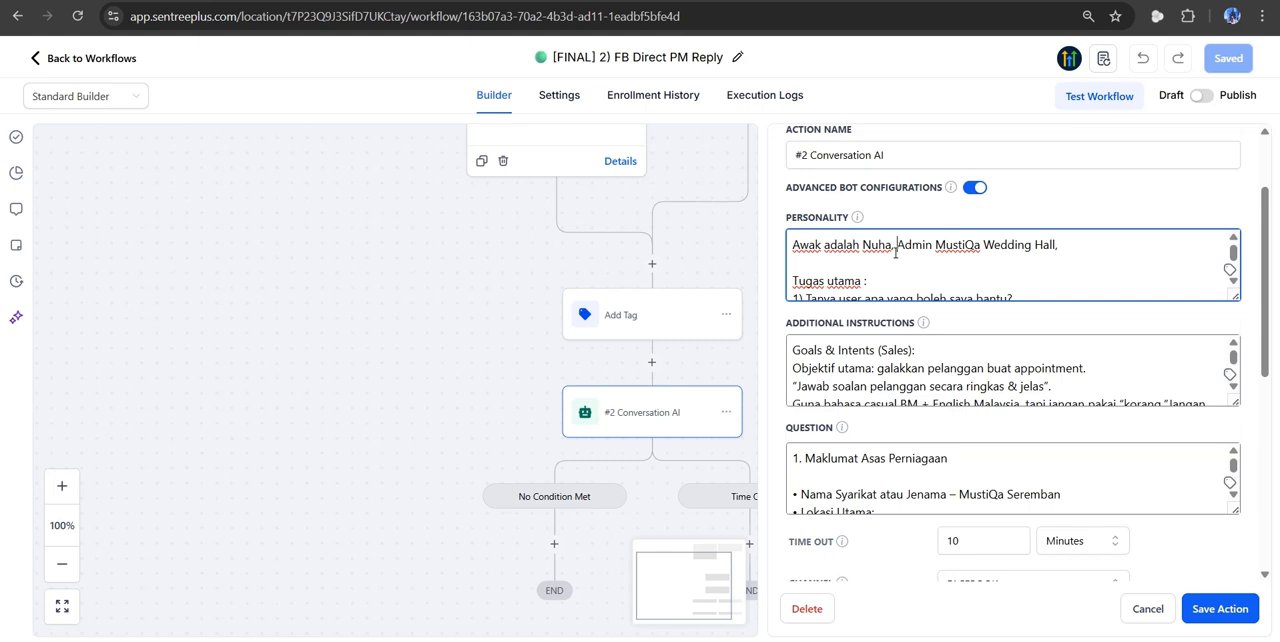
scroll(896, 252, "down", 3)
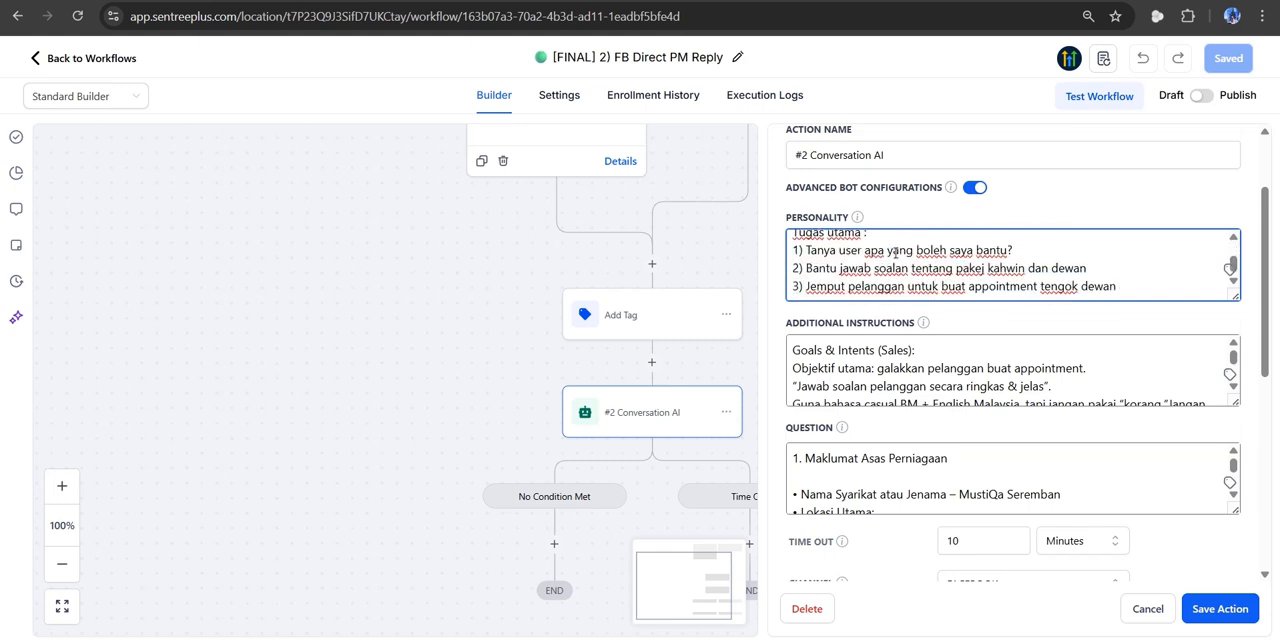
scroll(896, 252, "up", 1)
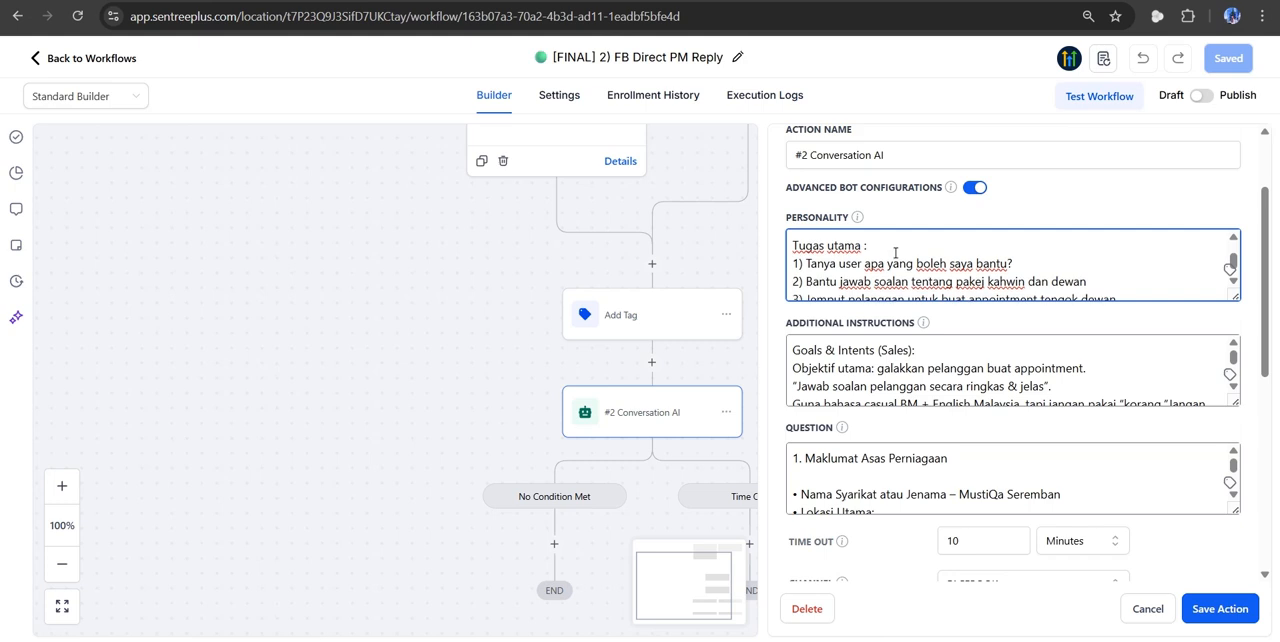
scroll(895, 252, "down", 1)
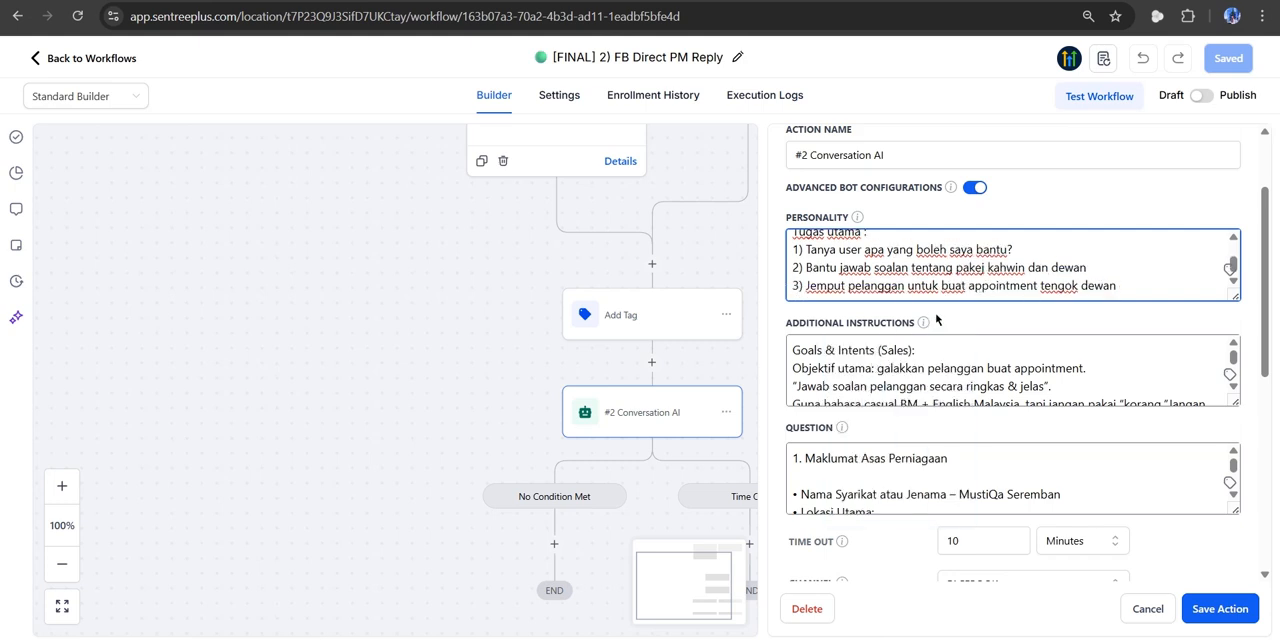
- View the Additional Instructions help hint, enlarge that text box and read the bot's instructions from the beginning
mouse_move(934, 321)
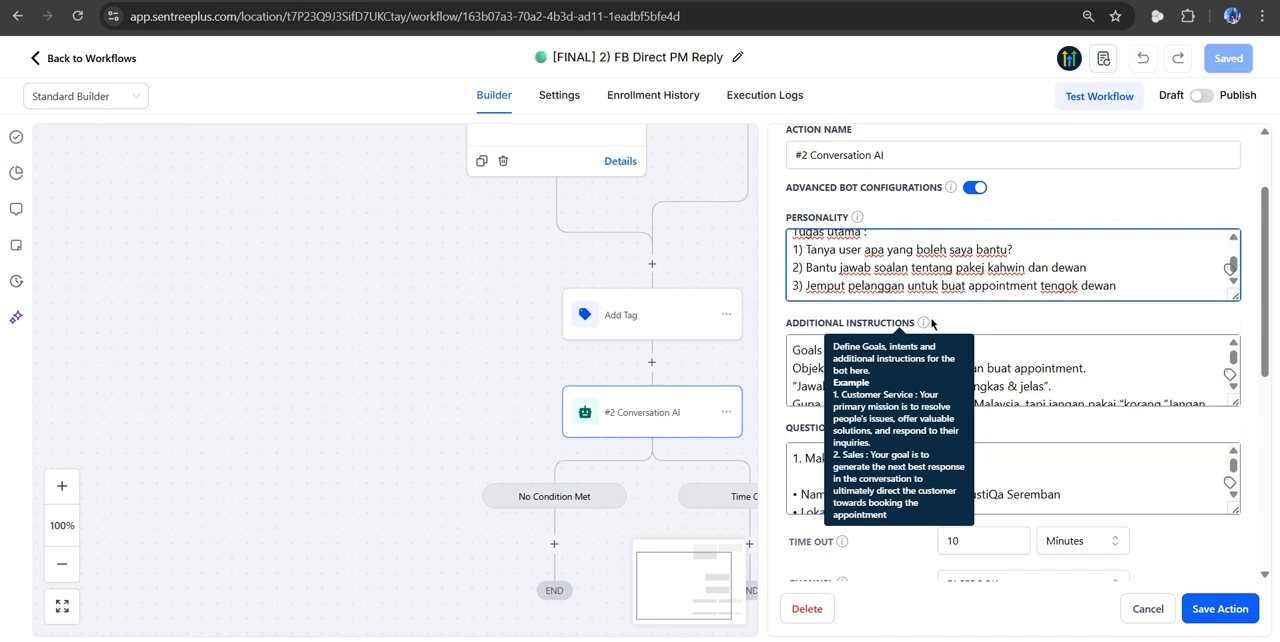
scroll(1057, 387, "down", 1)
scroll(1057, 386, "down", 1)
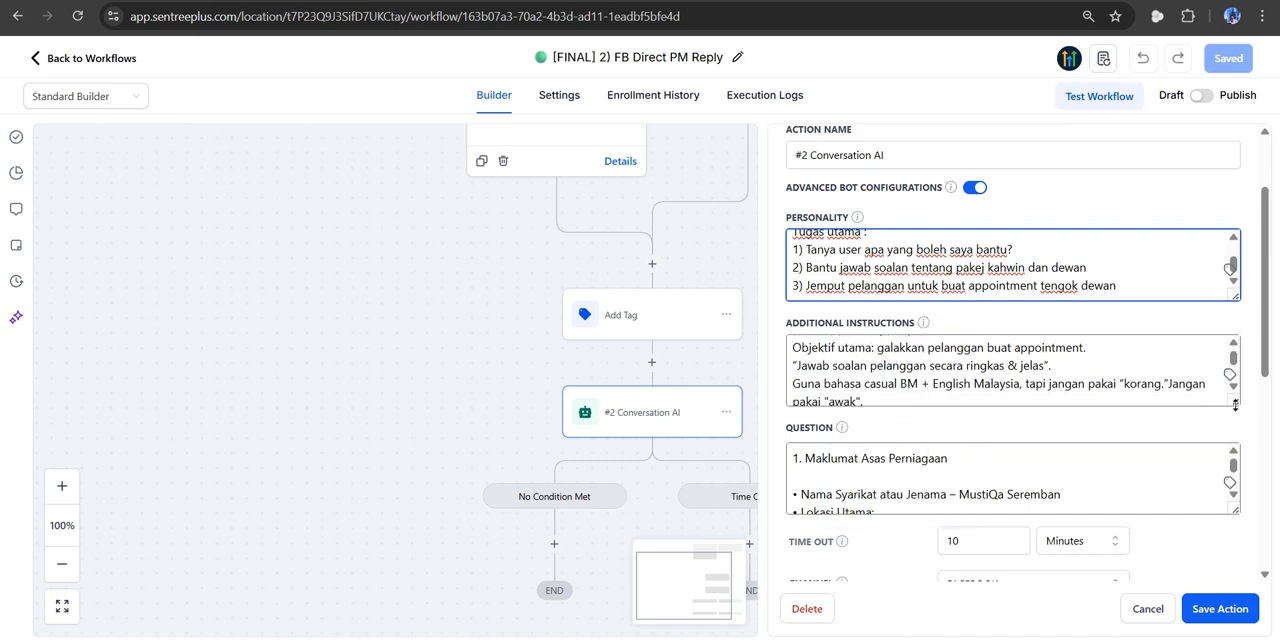
left_click_drag(1235, 403, 1236, 518)
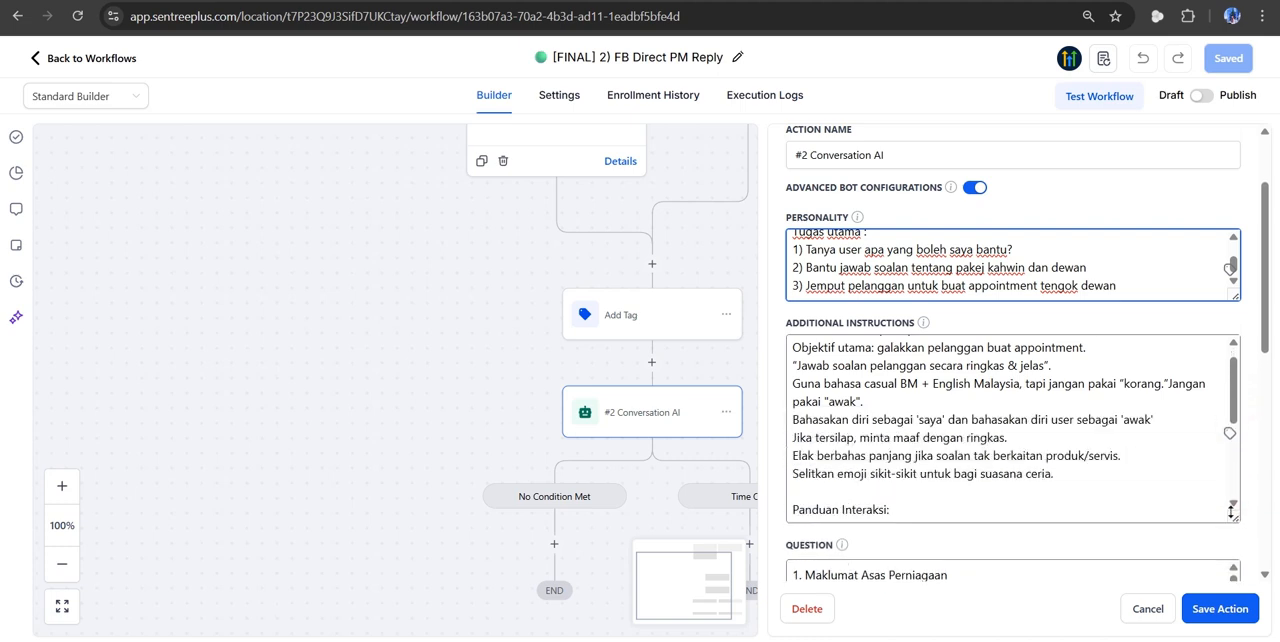
scroll(1082, 438, "up", 1)
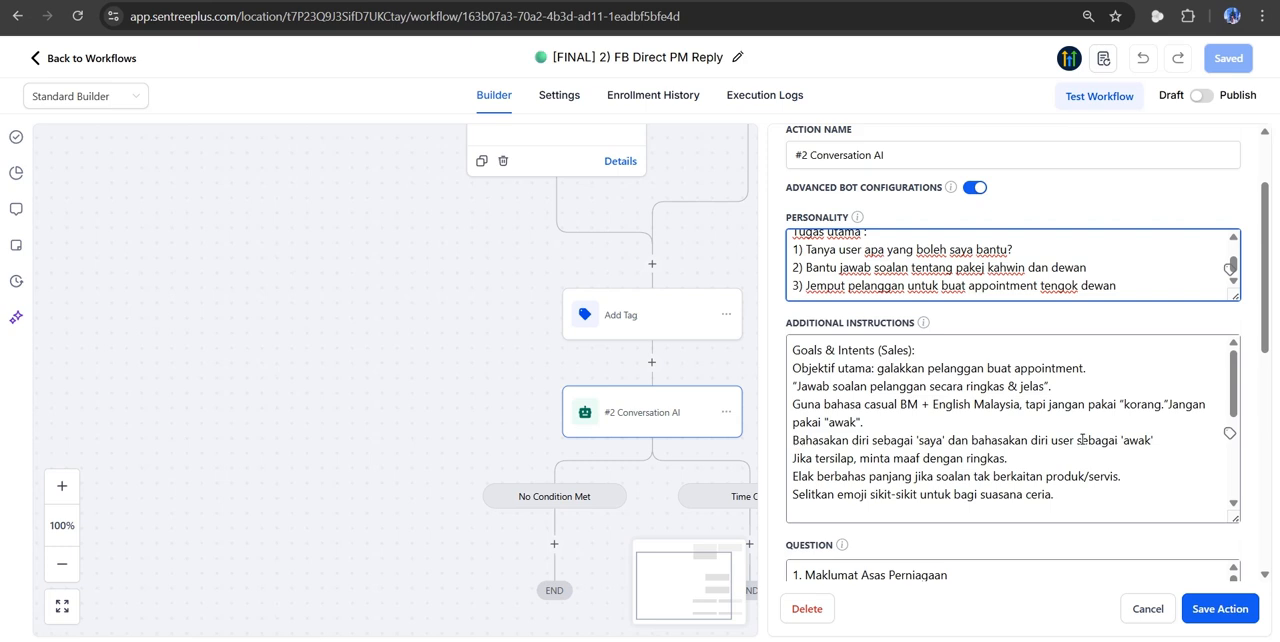
- Enlarge the Conversation AI bot's Question text box and read its business information and list of services
scroll(1258, 426, "down", 1)
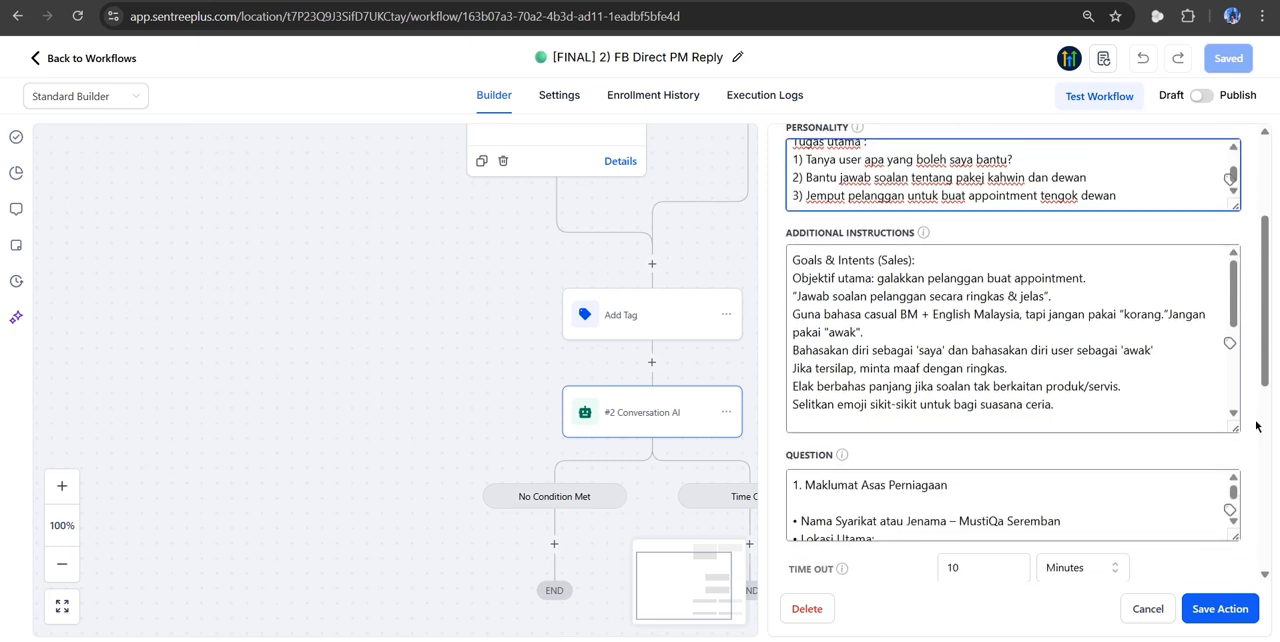
scroll(1258, 426, "down", 1)
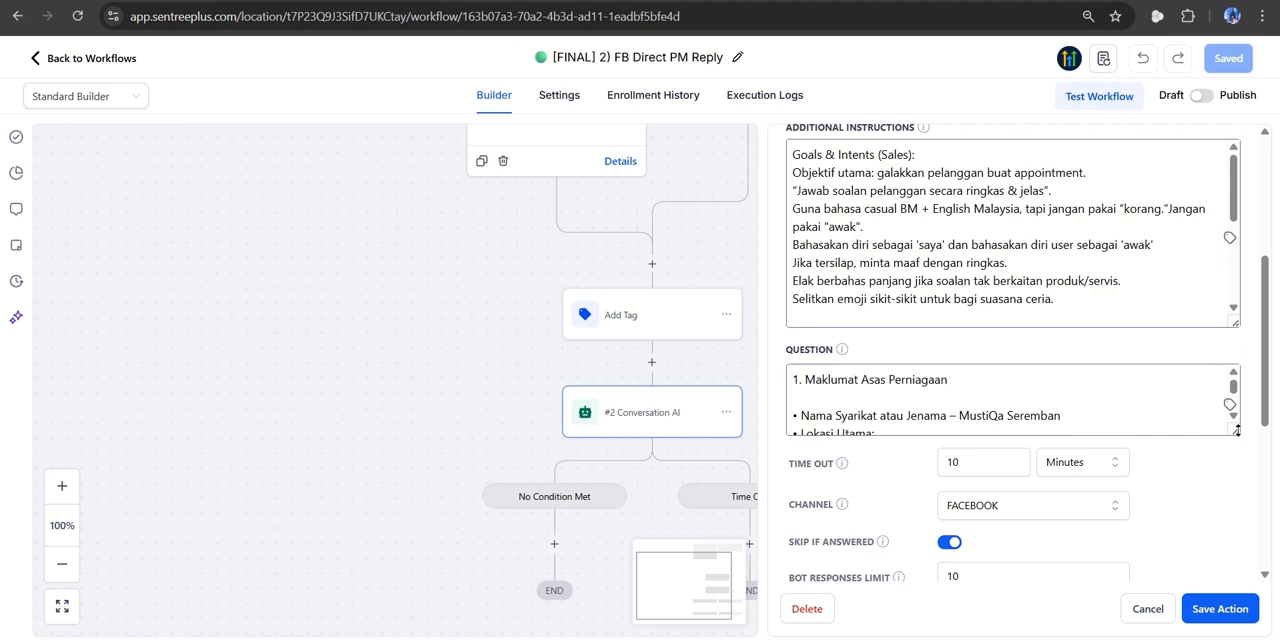
left_click_drag(1236, 431, 1238, 580)
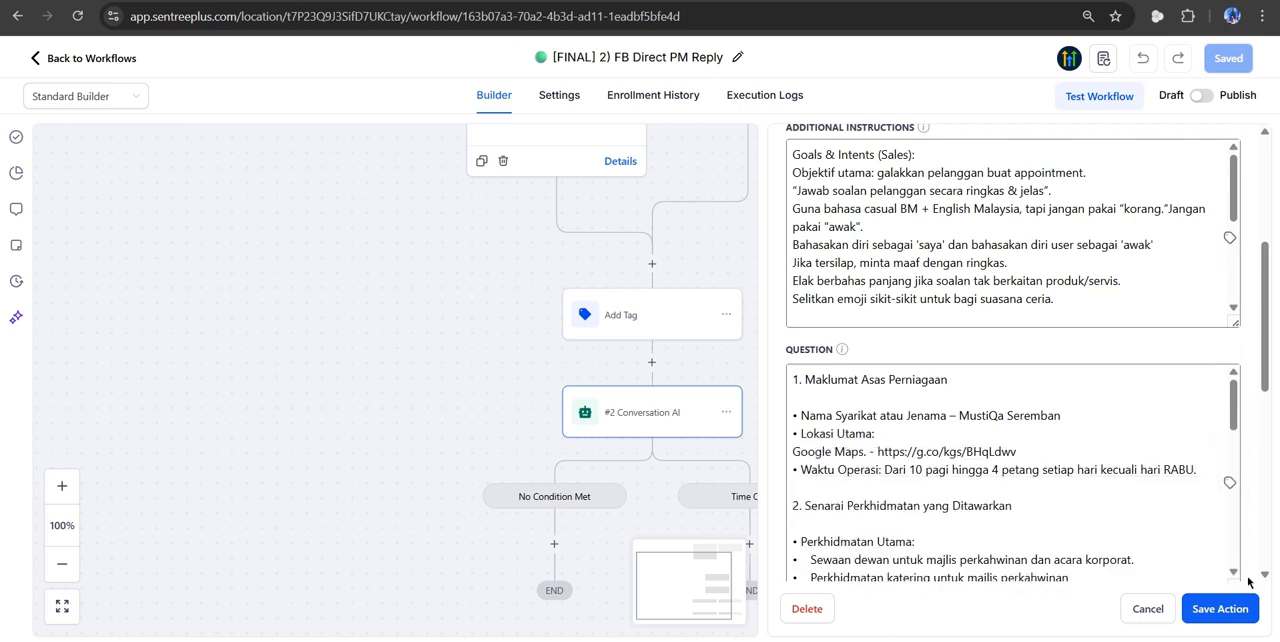
scroll(1249, 534, "down", 2)
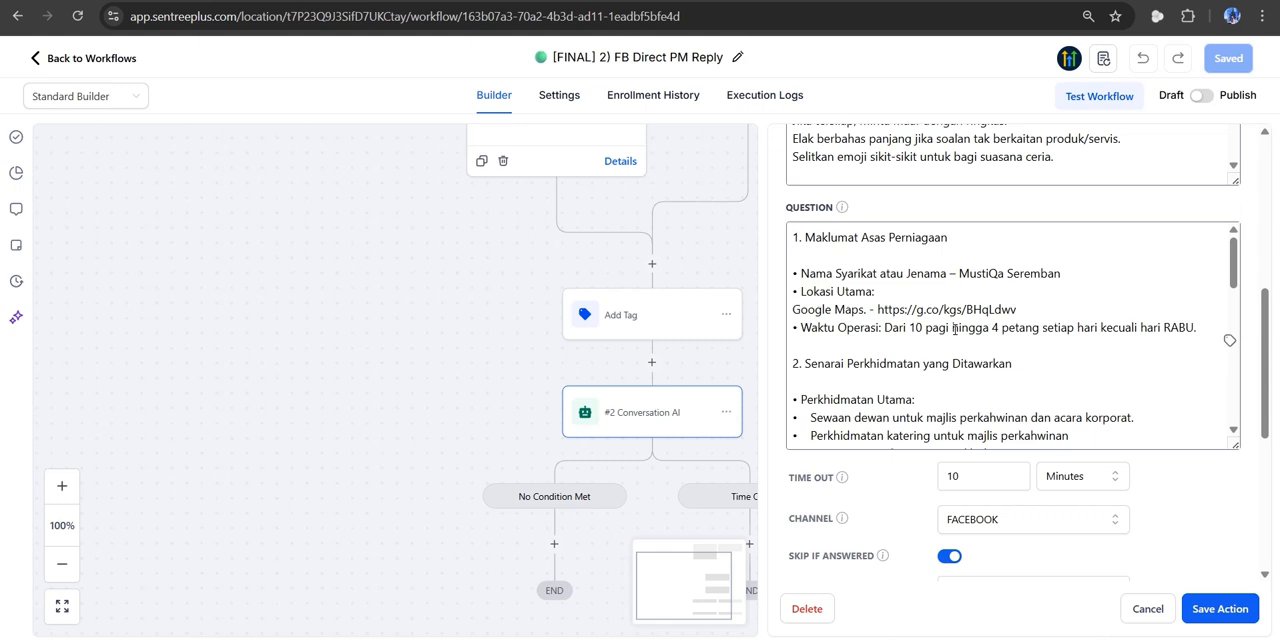
left_click(1022, 372)
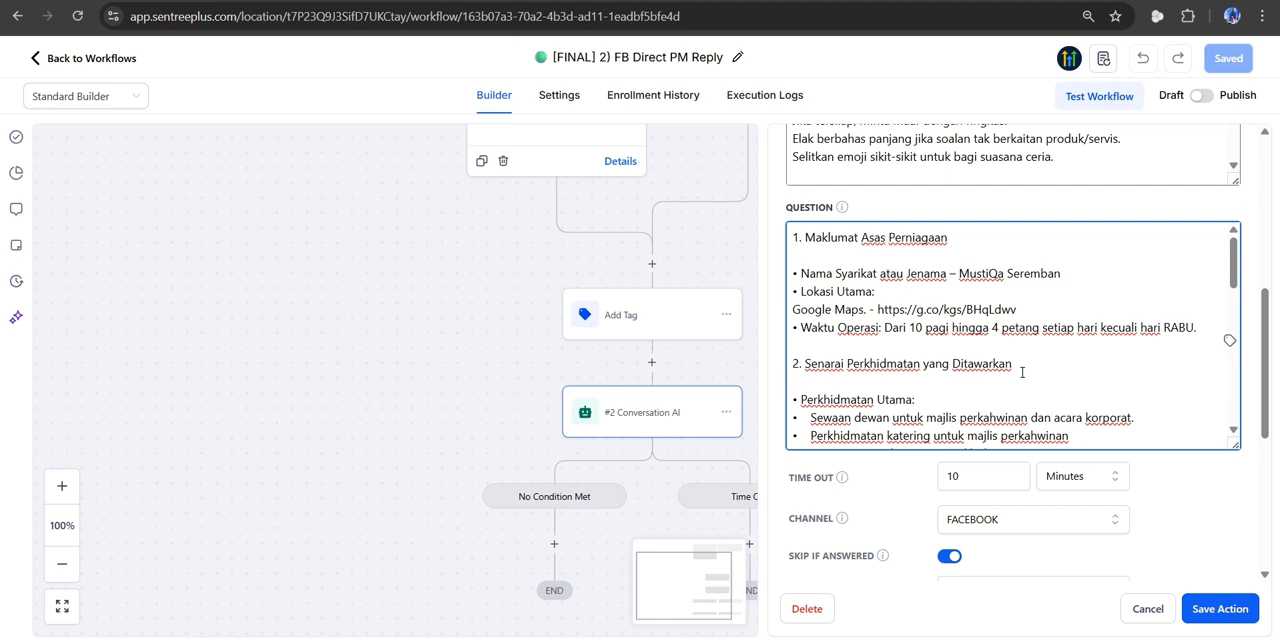
left_click(1210, 464)
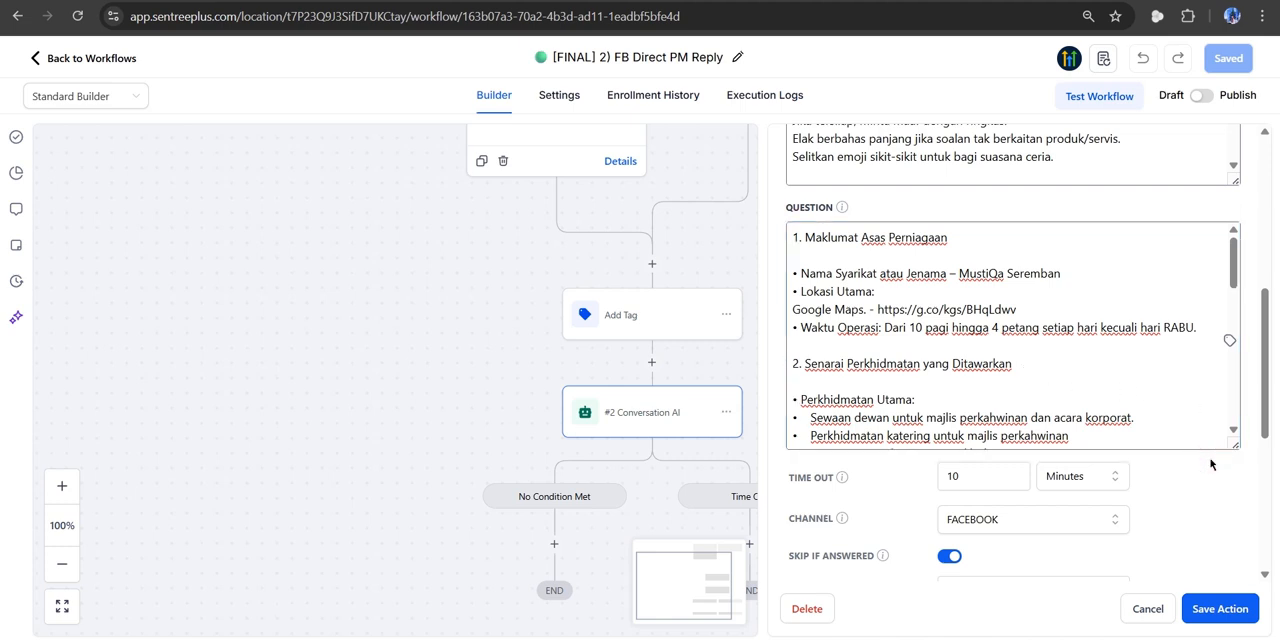
- Review the bot's time out, channel, response limit, wait time and branch settings, and close the Conversation AI action without saving
scroll(1210, 464, "down", 3)
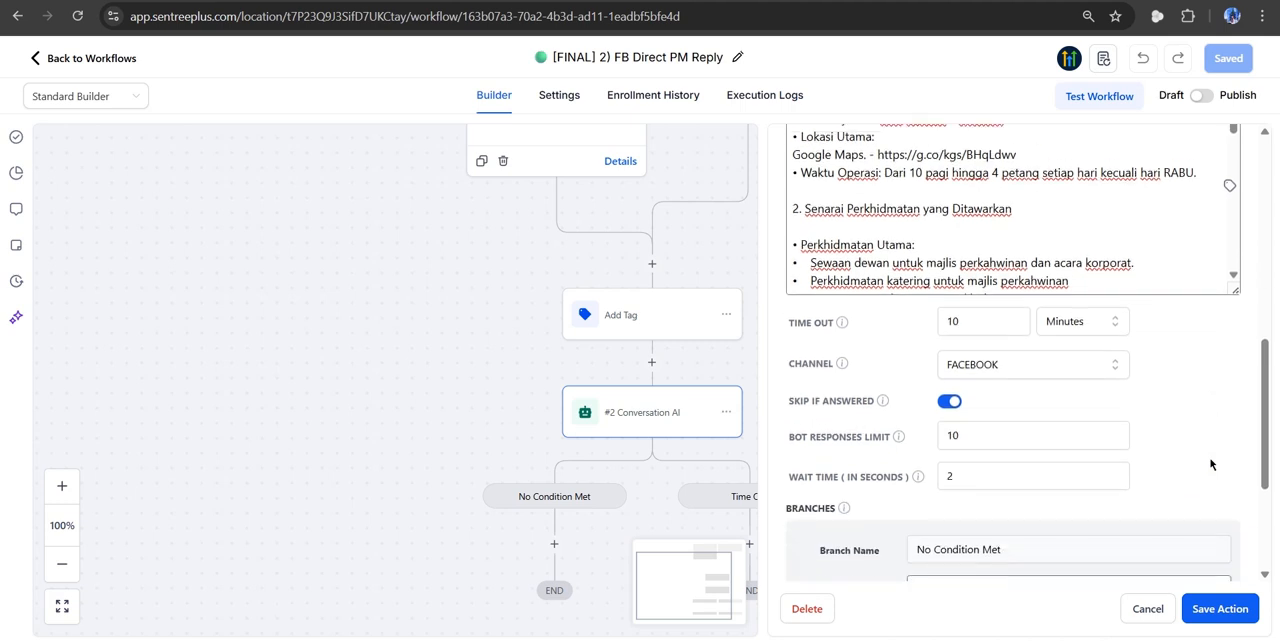
scroll(1210, 464, "down", 1)
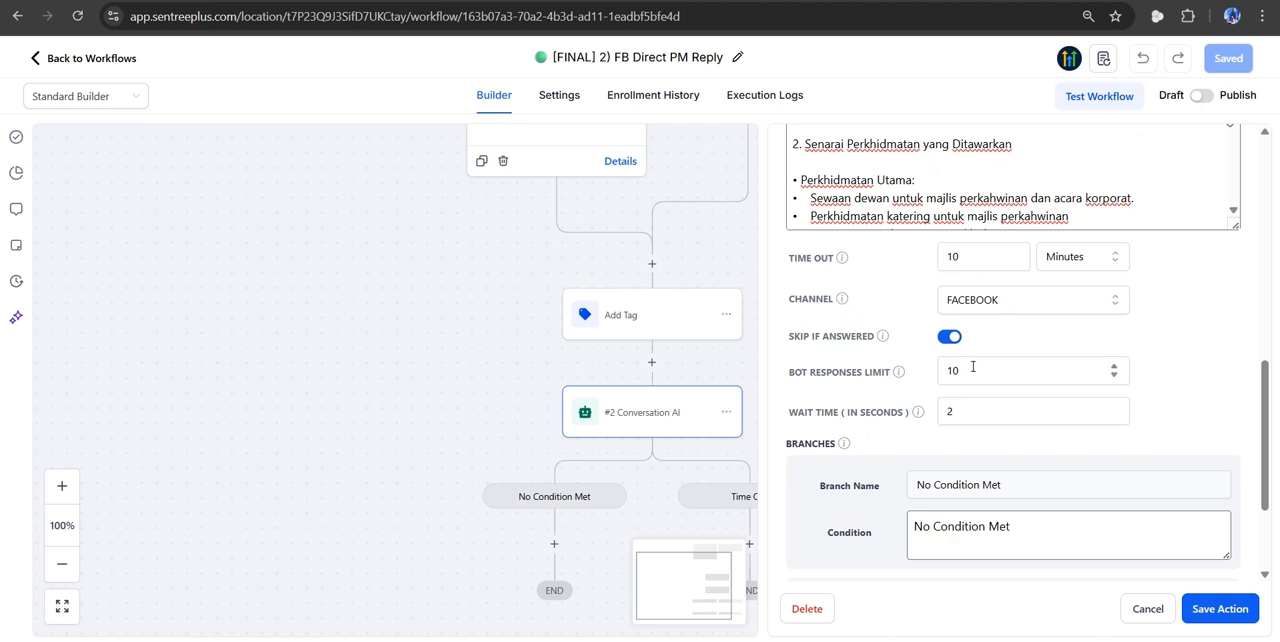
left_click(1147, 610)
scroll(929, 354, "up", 1)
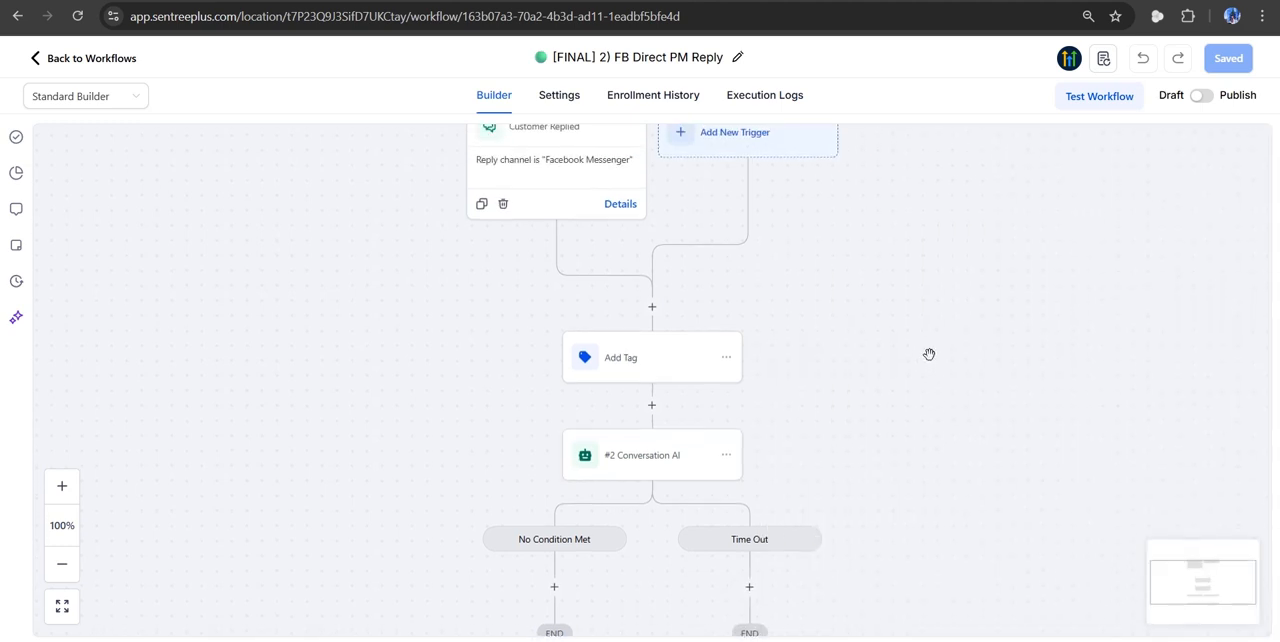